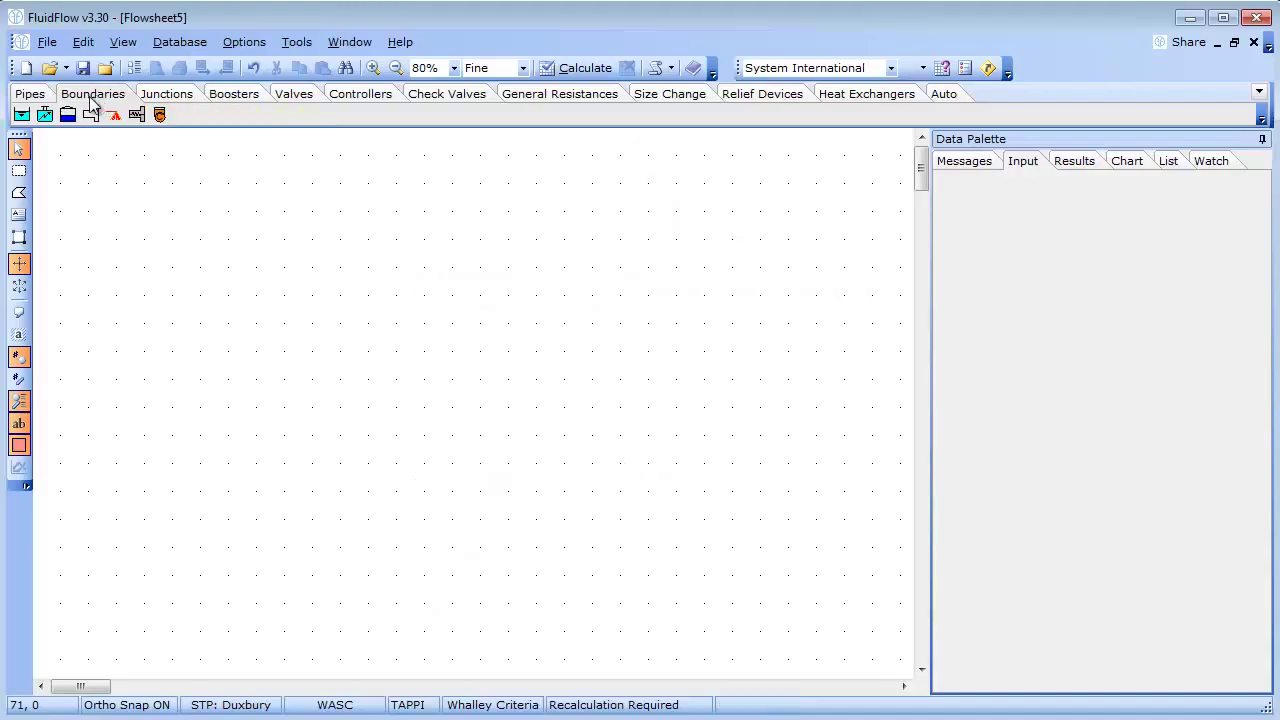
Place a tank at lower left, an outlet pressure boundary at upper right, and a relief valve above the tank.
{"action": "left_click", "coordinate": [67, 114]}
{"action": "left_click", "coordinate": [171, 600]}
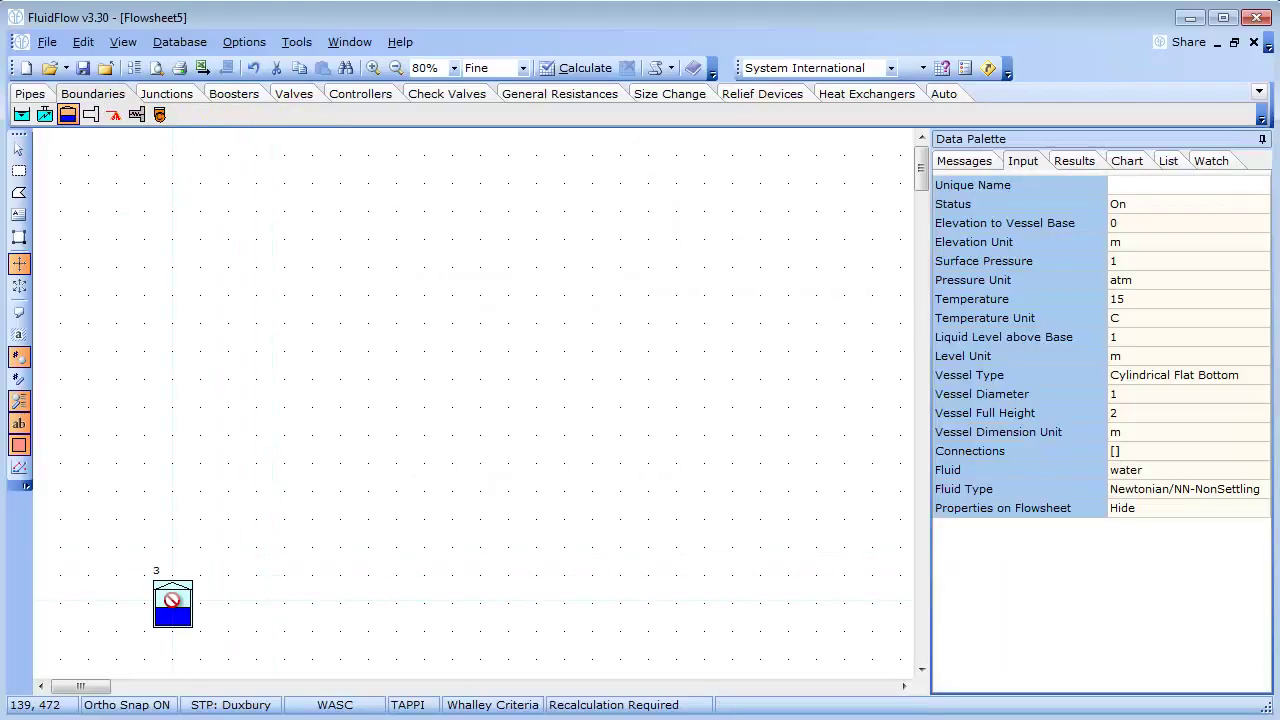
{"action": "left_click", "coordinate": [22, 114]}
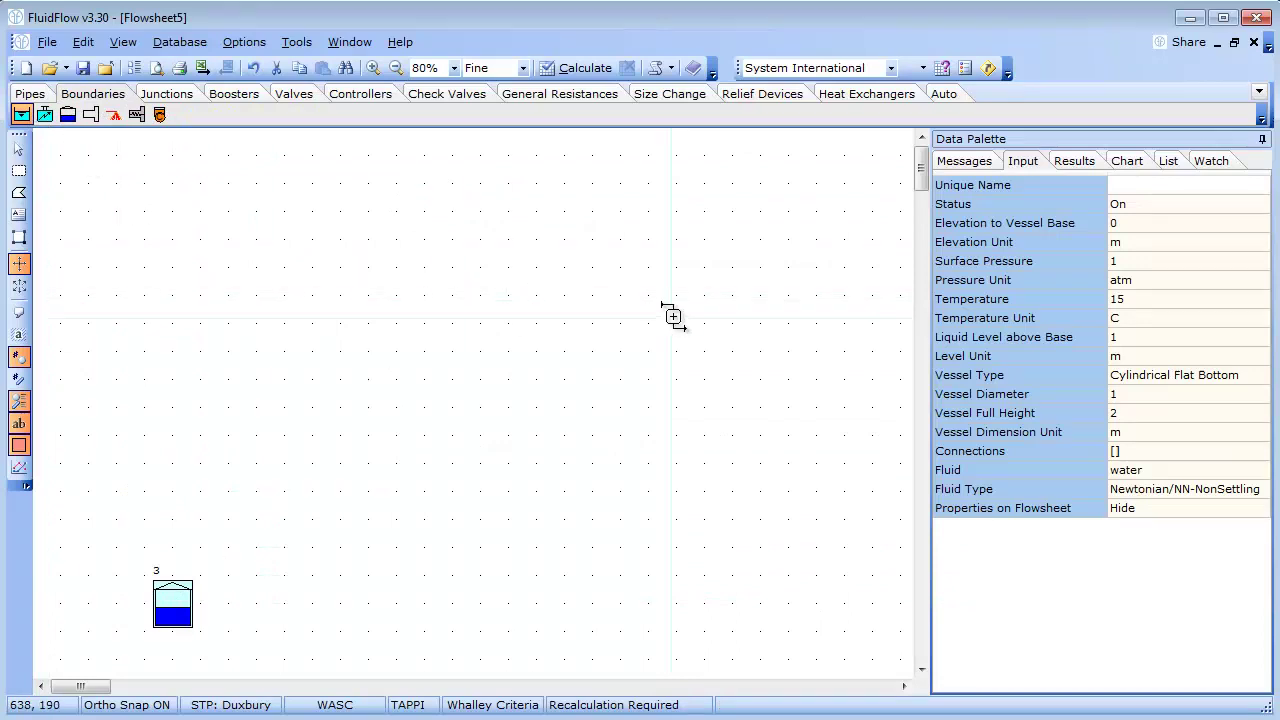
{"action": "left_click", "coordinate": [704, 295]}
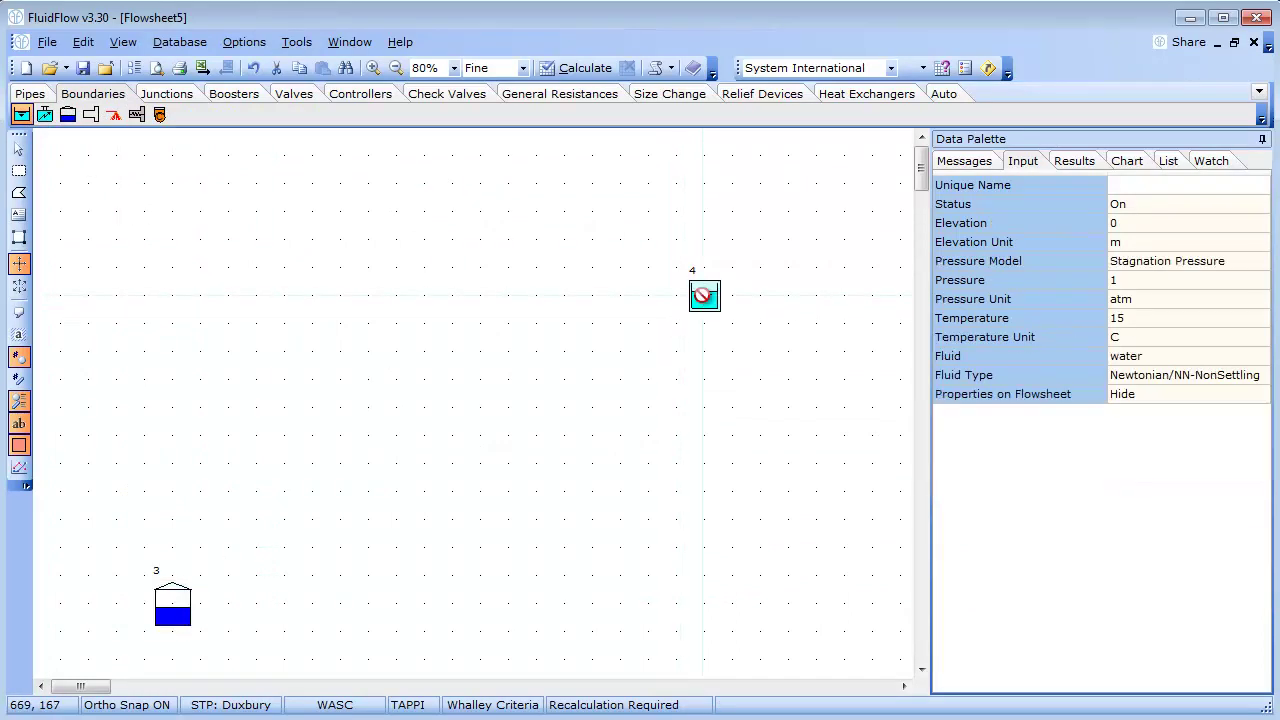
{"action": "left_click", "coordinate": [737, 93]}
{"action": "left_click", "coordinate": [22, 114]}
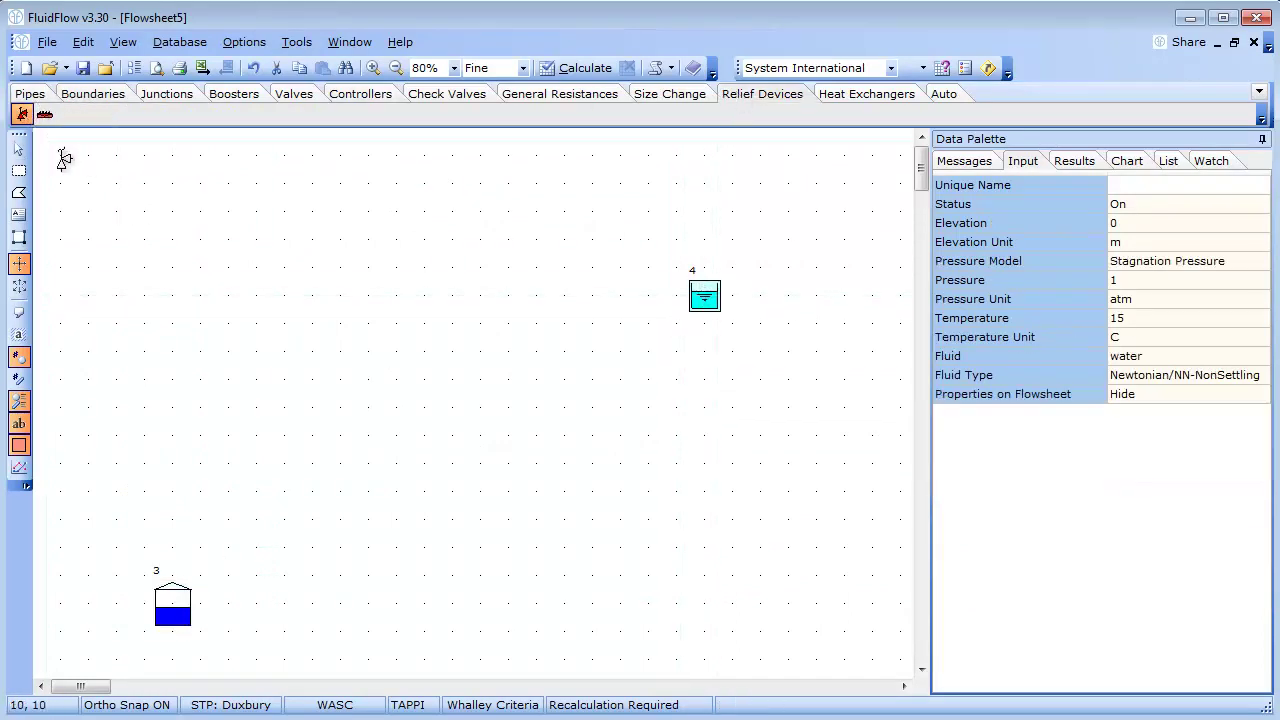
{"action": "left_click", "coordinate": [172, 295]}
Draw the pipe from tank 3 up to relief valve 5 and on to the outlet.
{"action": "left_click", "coordinate": [29, 93]}
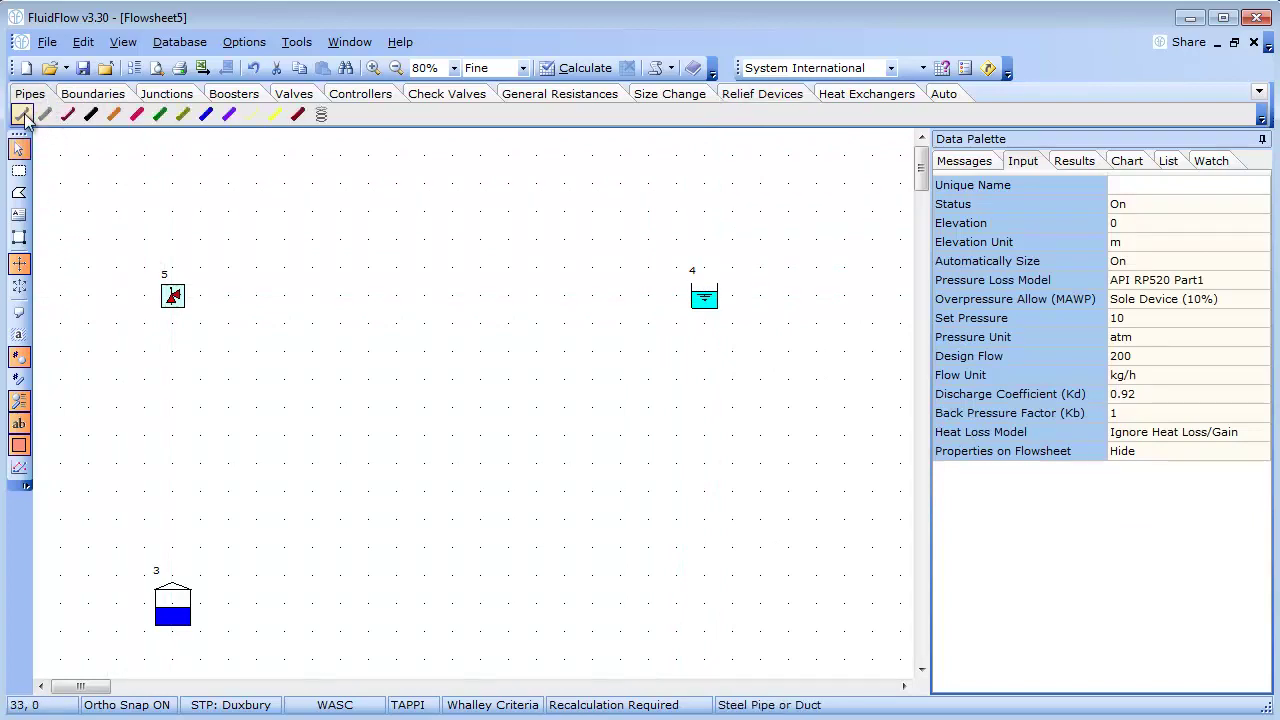
{"action": "left_click", "coordinate": [22, 114]}
{"action": "mouse_move", "coordinate": [172, 608]}
{"action": "left_mouse_down"}
{"action": "mouse_move", "coordinate": [167, 297]}
{"action": "mouse_move", "coordinate": [768, 287]}
{"action": "mouse_move", "coordinate": [704, 295]}
{"action": "left_mouse_up"}
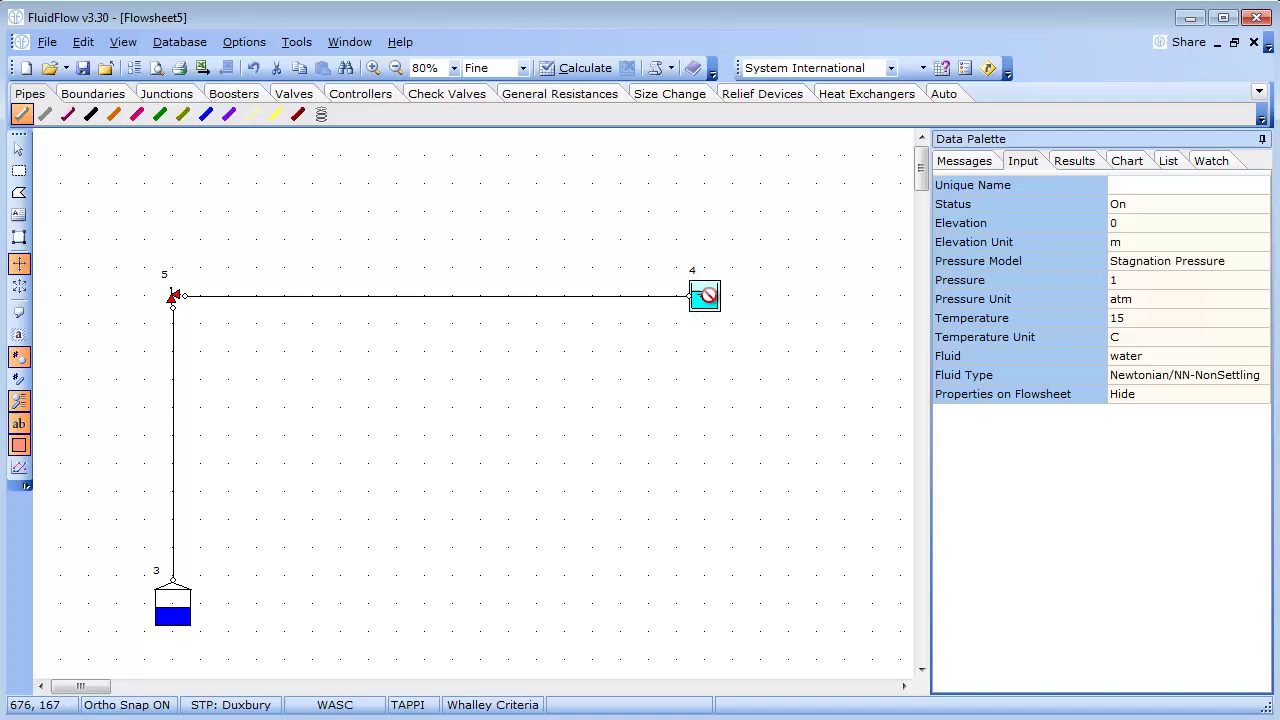
{"action": "left_click", "coordinate": [18, 149]}
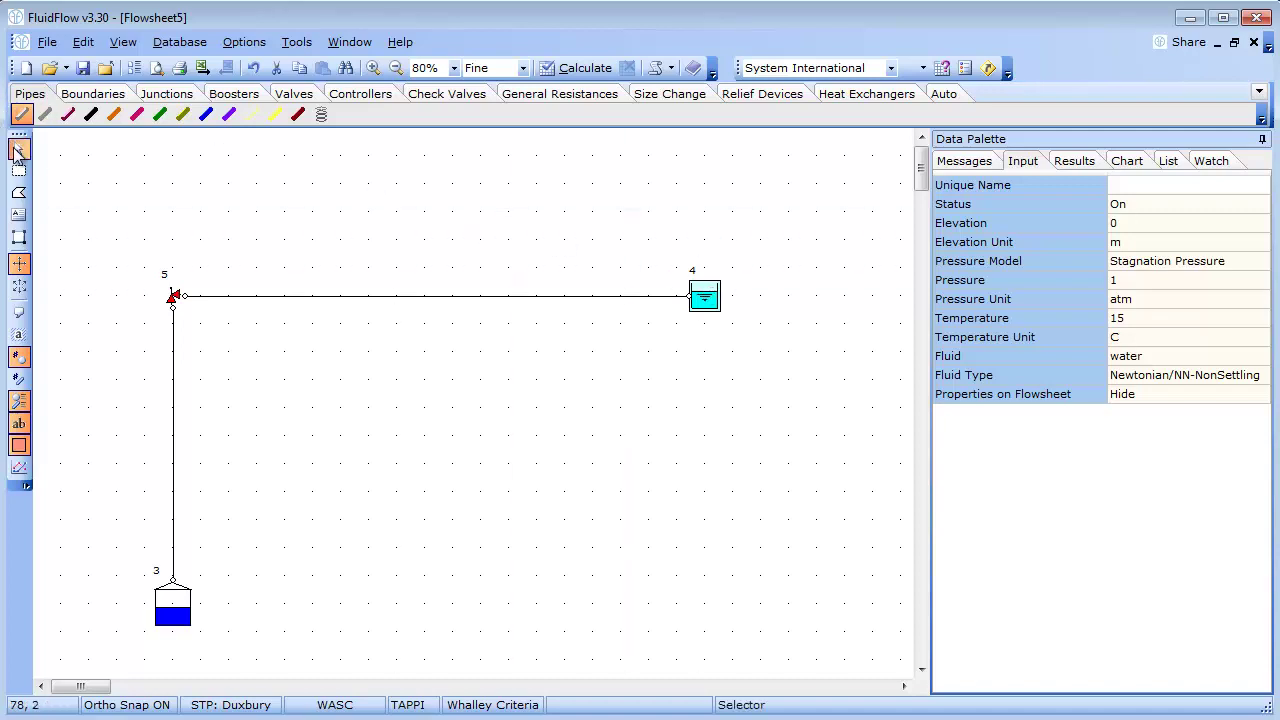
Set tank 3's surface pressure to 670 kPa a.
{"action": "left_click", "coordinate": [174, 612]}
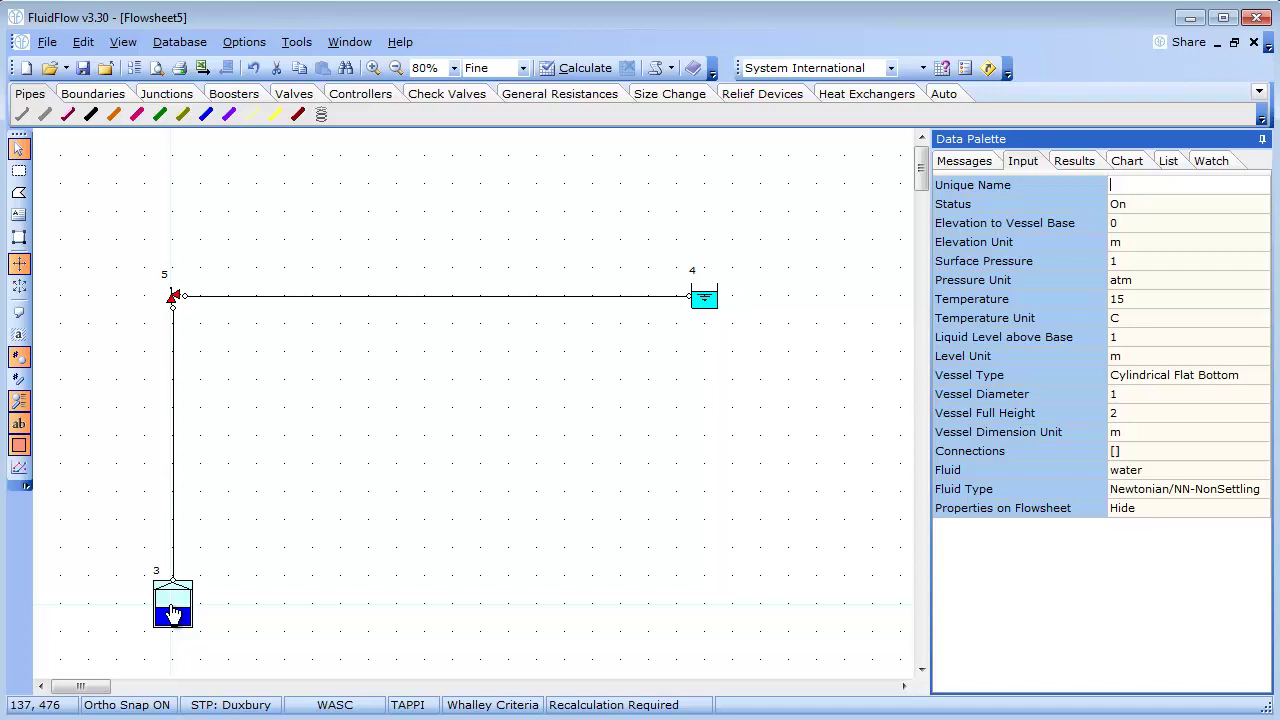
{"action": "left_click", "coordinate": [1141, 260]}
{"action": "type", "text": "670"}
{"action": "left_click", "coordinate": [1155, 284]}
{"action": "left_click", "coordinate": [1259, 286]}
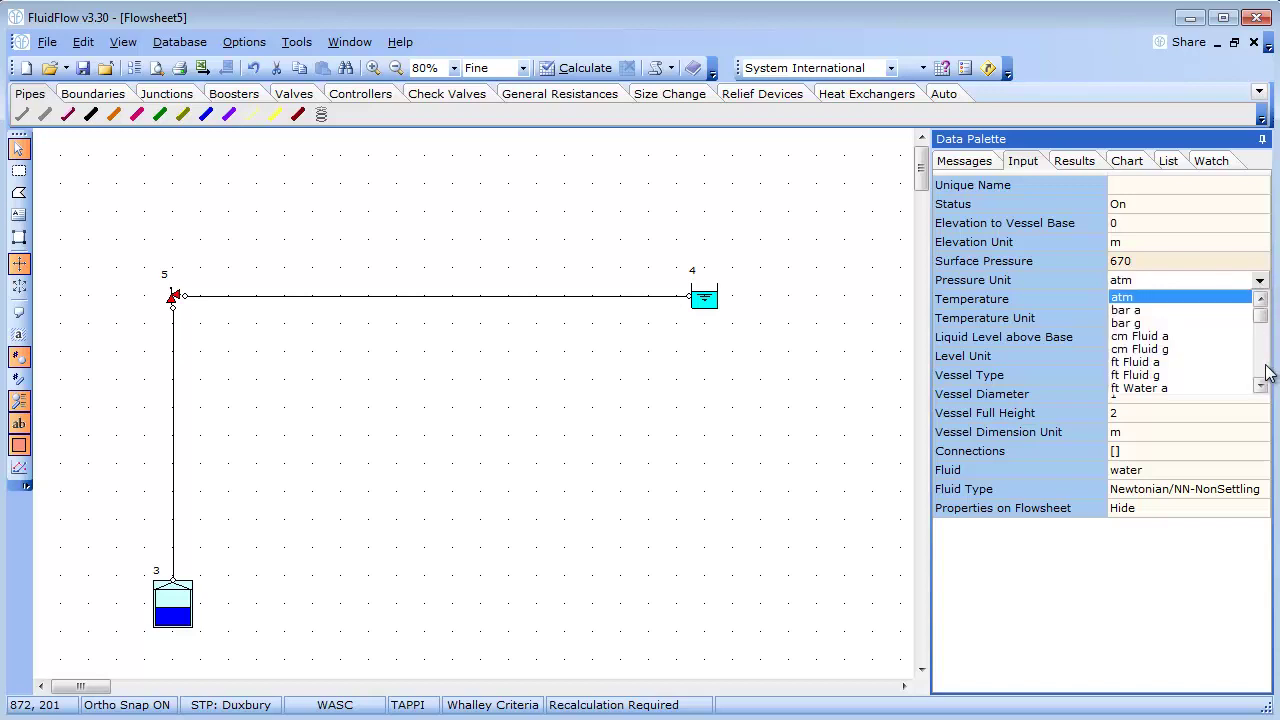
{"action": "left_click", "coordinate": [1263, 372]}
{"action": "left_click", "coordinate": [1234, 337]}
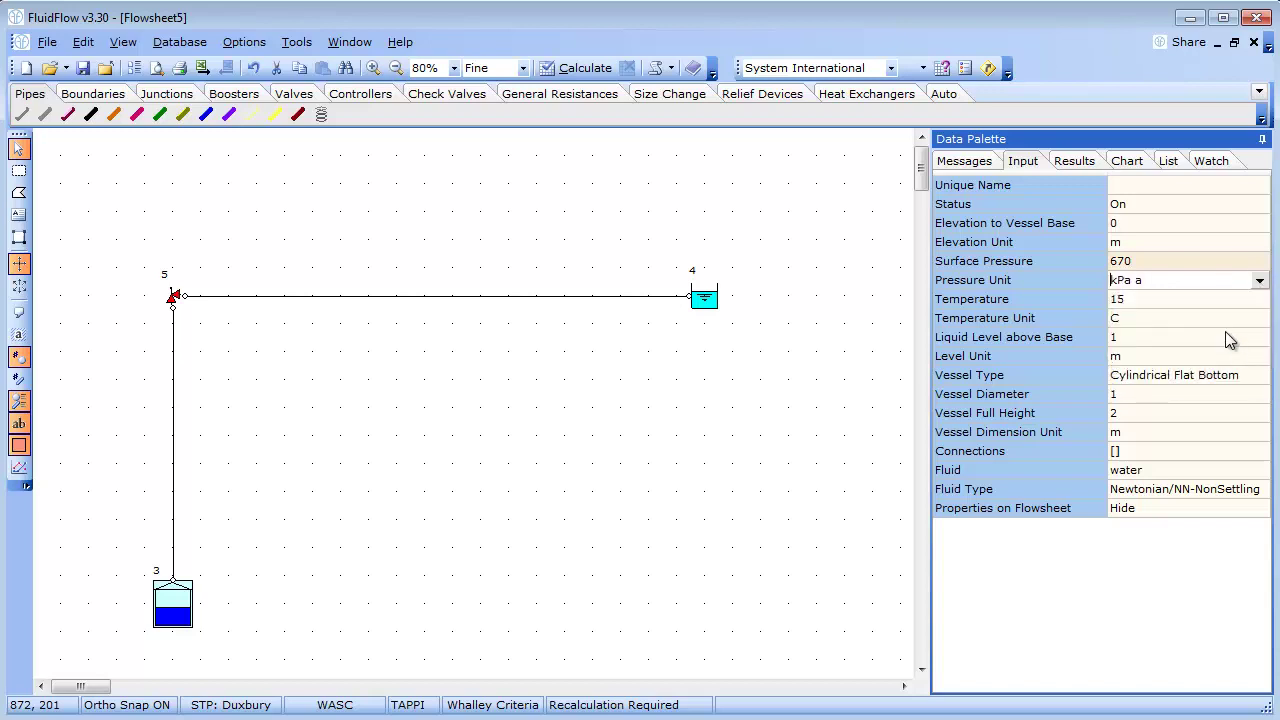
Set the tank's temperature to 348 K.
{"action": "left_click", "coordinate": [1208, 299]}
{"action": "type", "text": "348"}
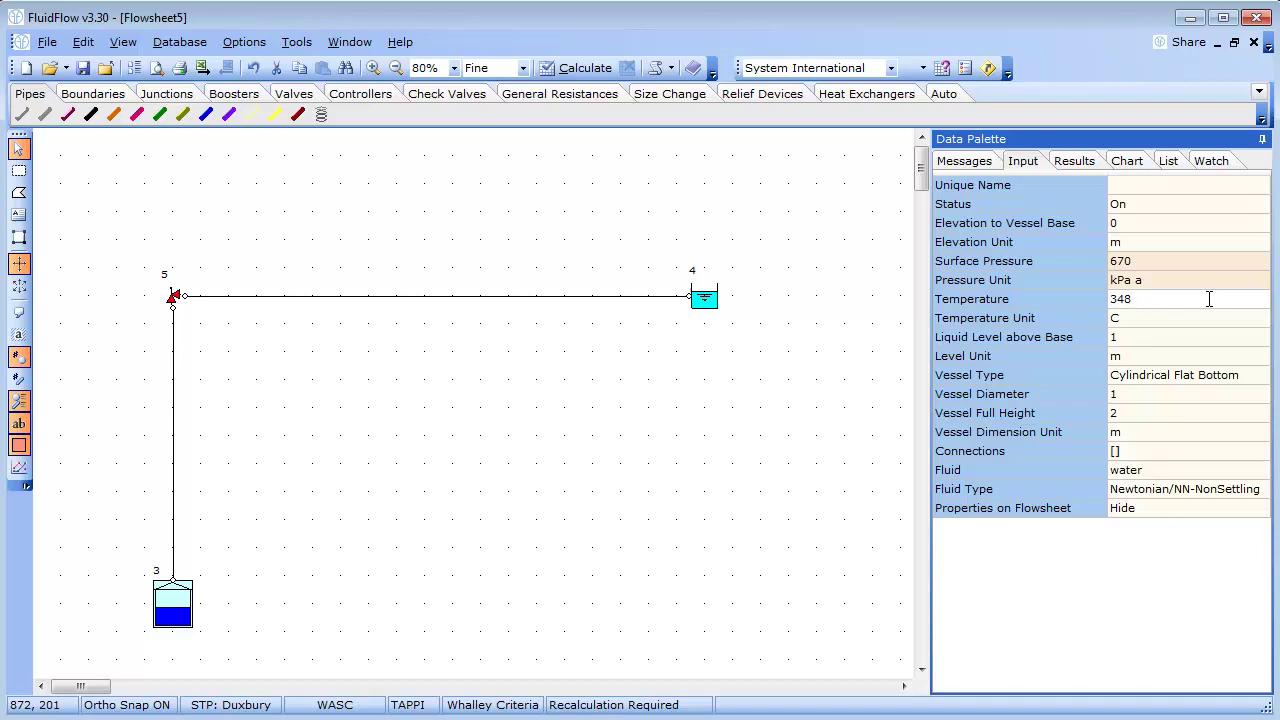
{"action": "left_click", "coordinate": [1211, 318]}
{"action": "left_click", "coordinate": [1259, 318]}
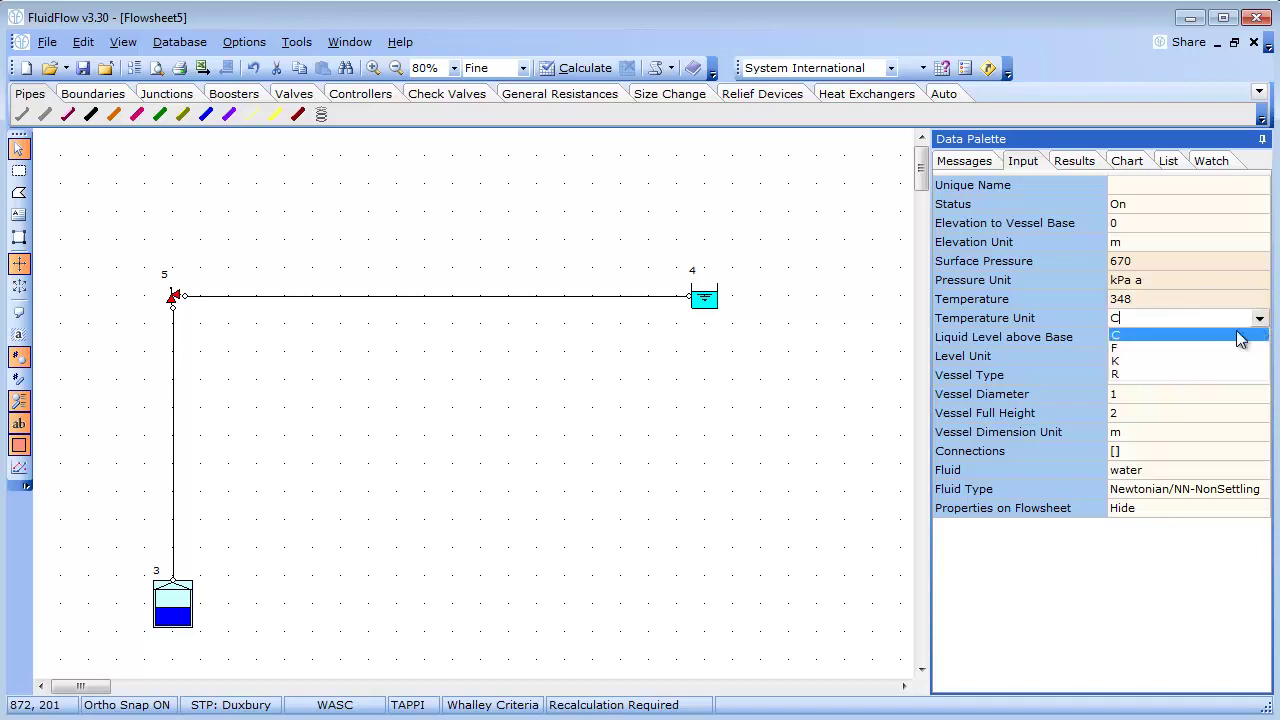
{"action": "left_click", "coordinate": [1178, 360]}
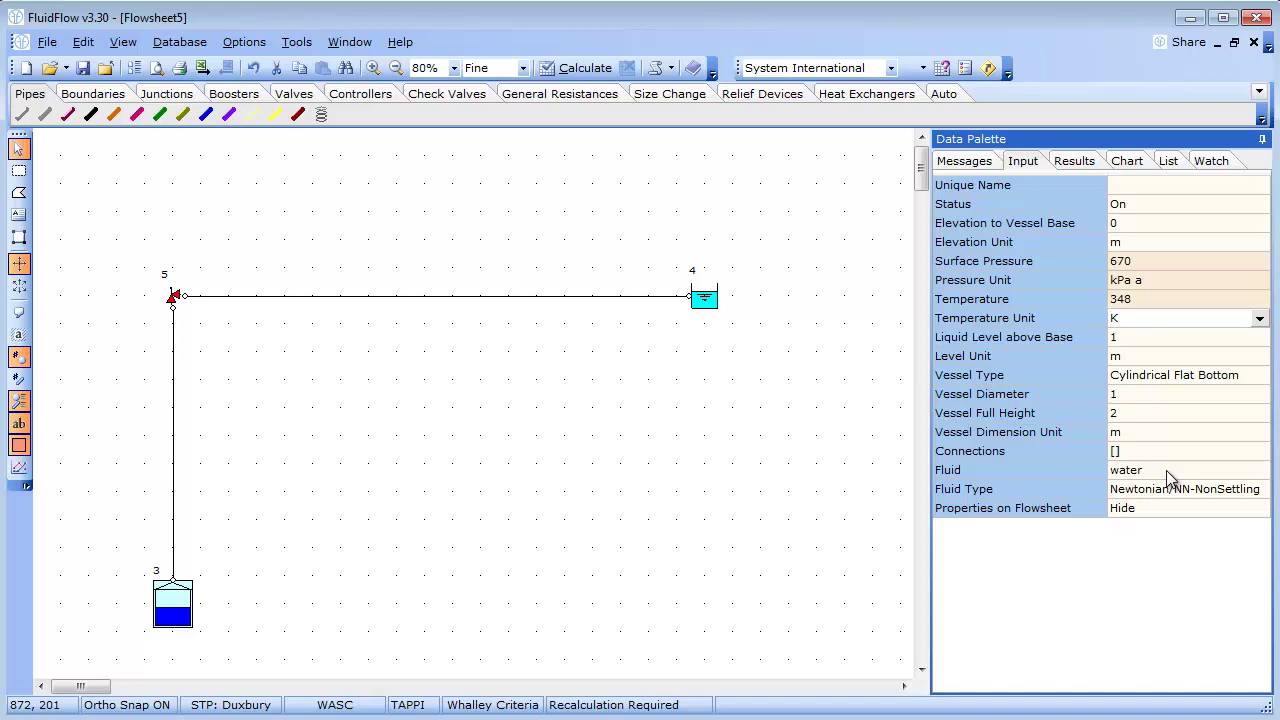
In Database > Fluids, create a new mixture named 'Gas Mix Test'.
{"action": "left_click", "coordinate": [188, 47]}
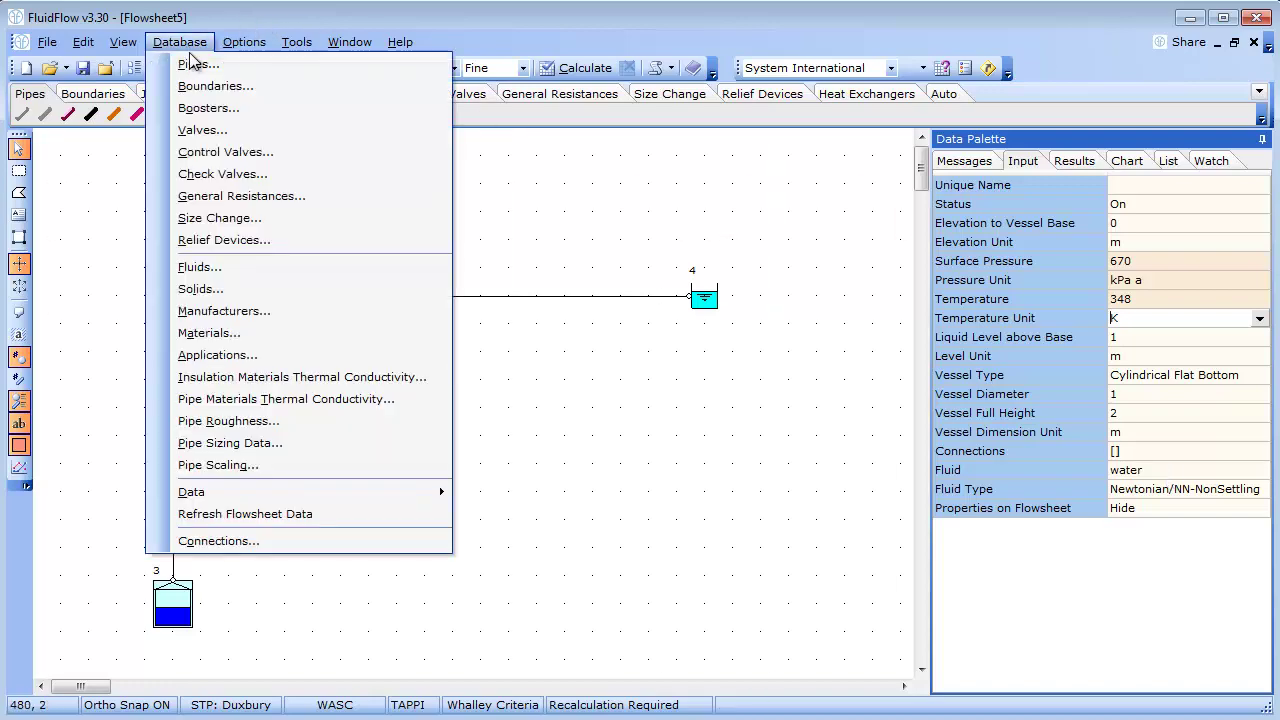
{"action": "left_click", "coordinate": [225, 267]}
{"action": "left_click", "coordinate": [400, 587]}
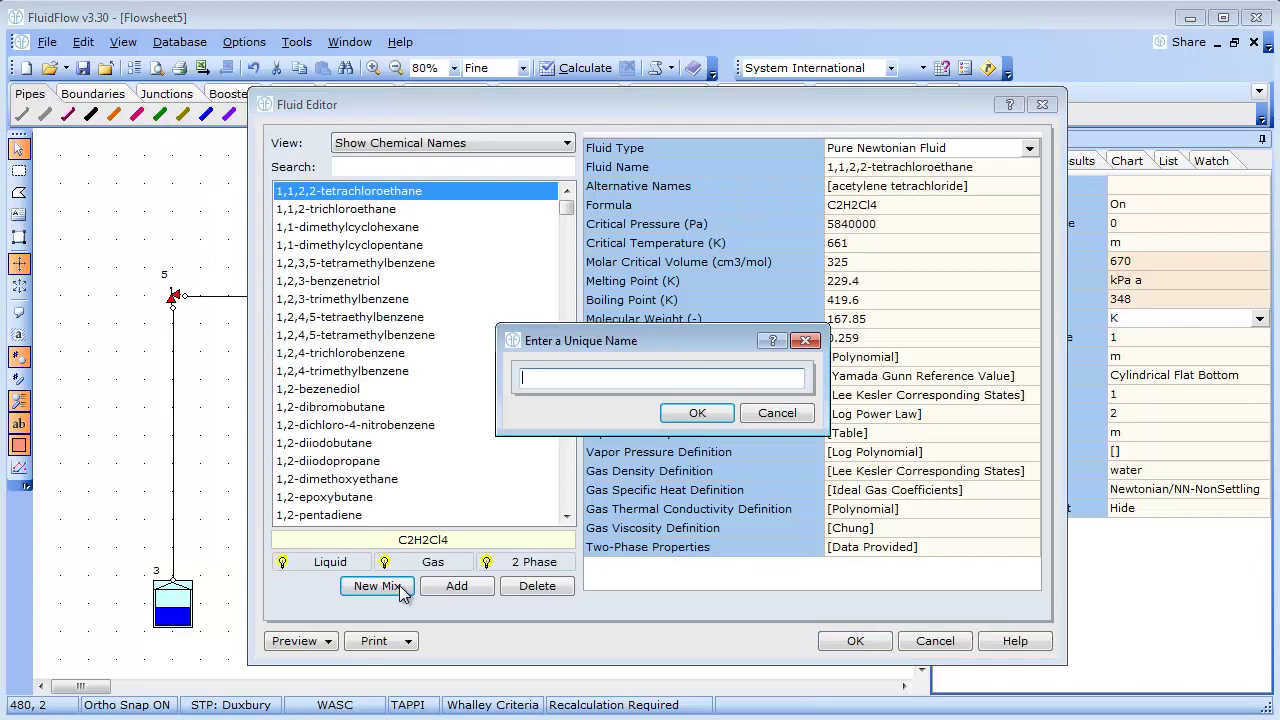
{"action": "type", "text": "Gas Mix Test"}
{"action": "left_click", "coordinate": [690, 416]}
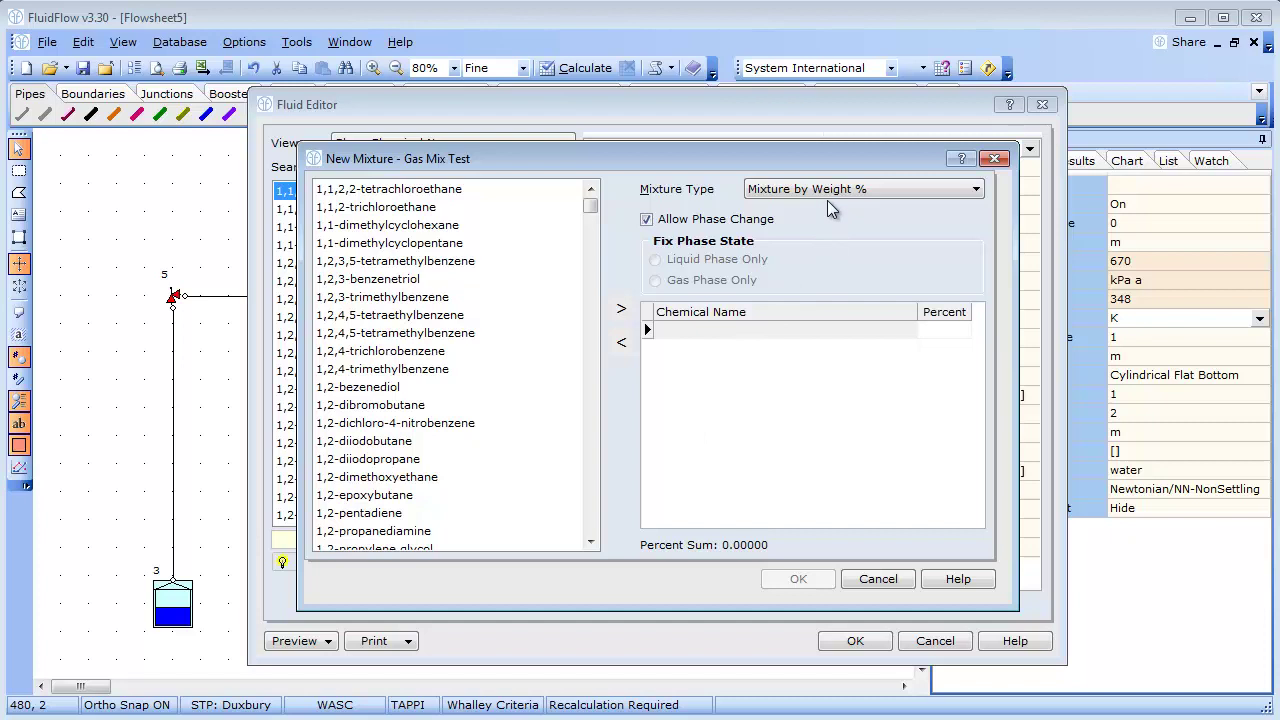
Disable phase change, restrict the mixture to gas phase only, and add butane.
{"action": "left_click", "coordinate": [647, 219]}
{"action": "left_click", "coordinate": [655, 280]}
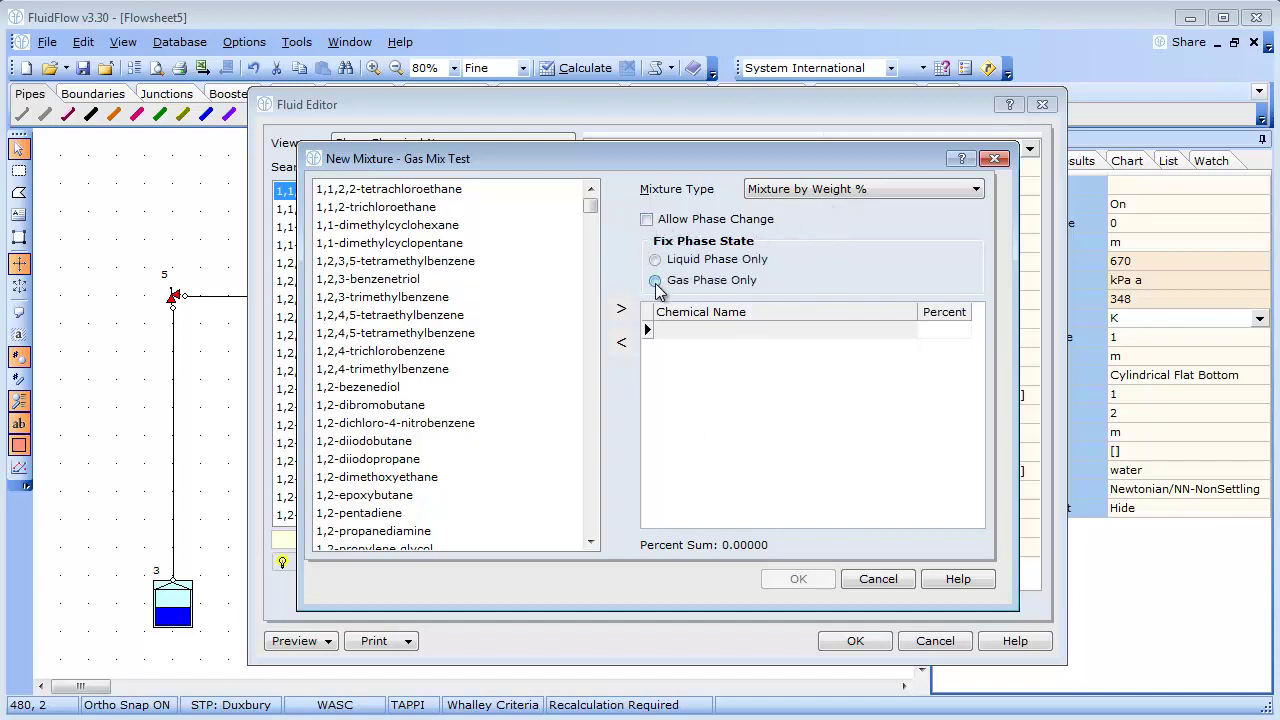
{"action": "left_click", "coordinate": [412, 315]}
{"action": "key", "text": "b"}
{"action": "key", "text": "u"}
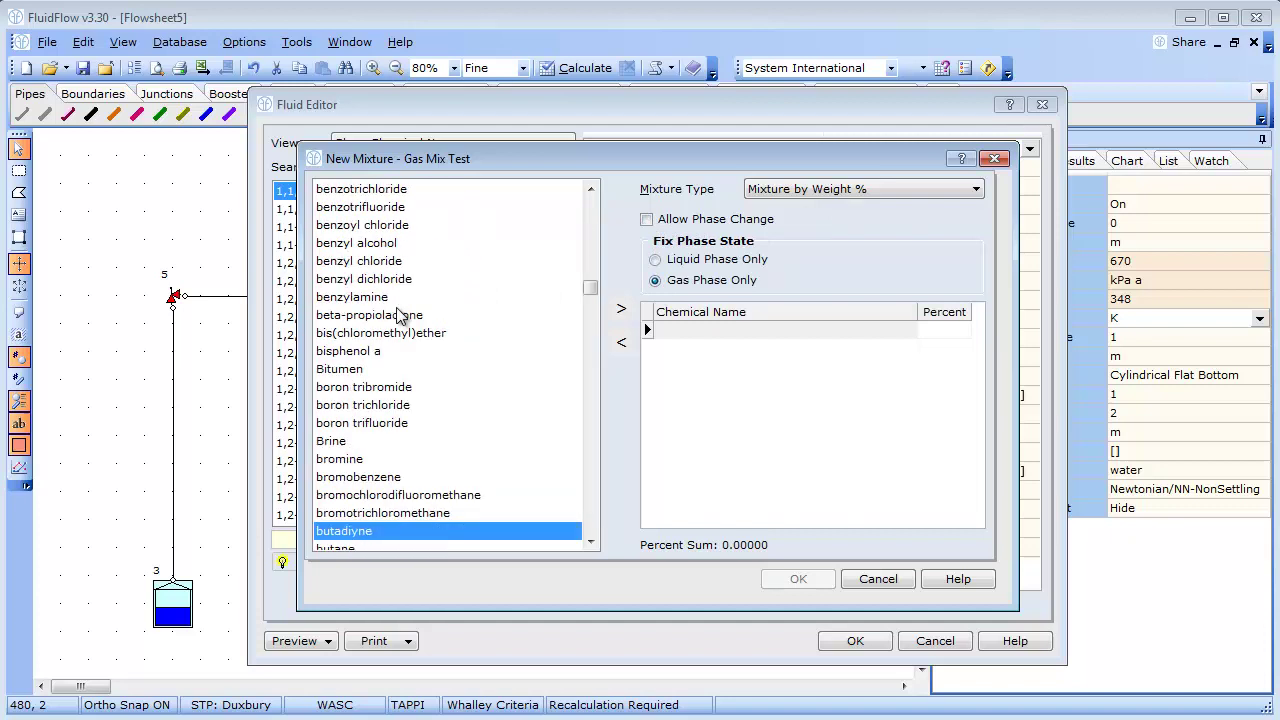
{"action": "scroll", "coordinate": [400, 315], "scroll_direction": "down", "scroll_amount": 1}
{"action": "left_click", "coordinate": [340, 497]}
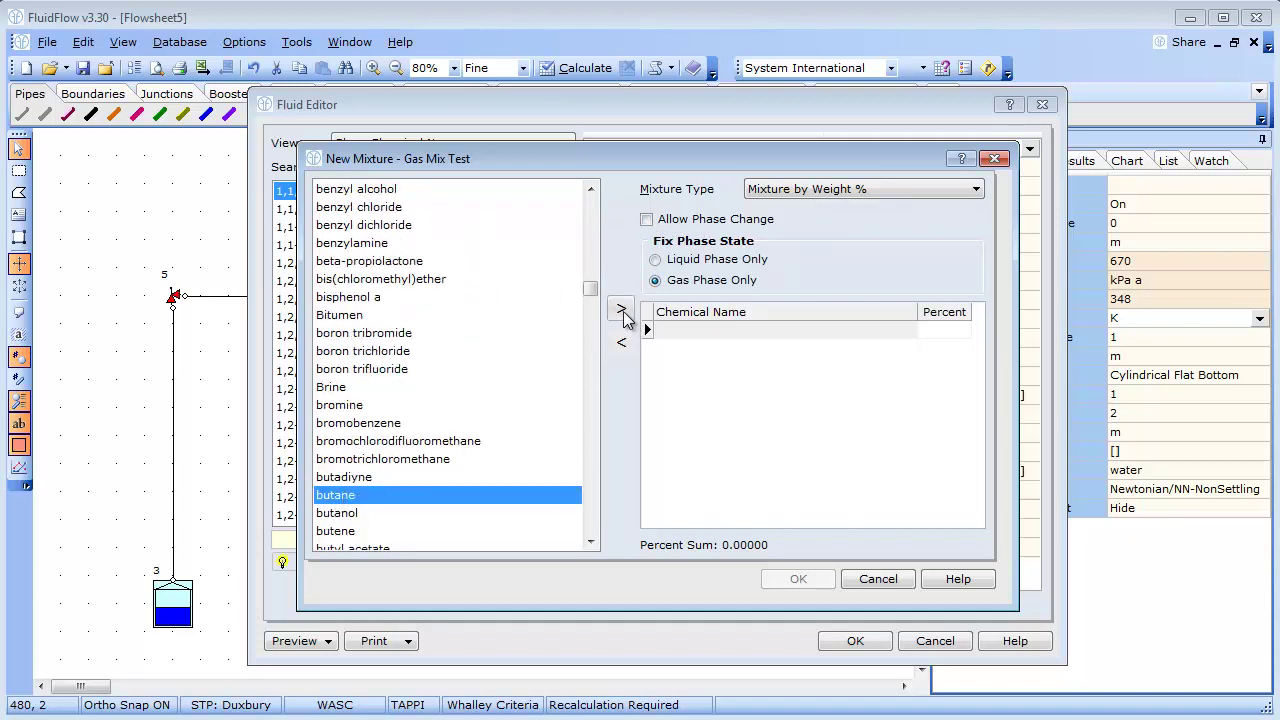
{"action": "left_click", "coordinate": [622, 313]}
Add pentane as the second mixture component.
{"action": "left_click", "coordinate": [367, 392]}
{"action": "key", "text": "p"}
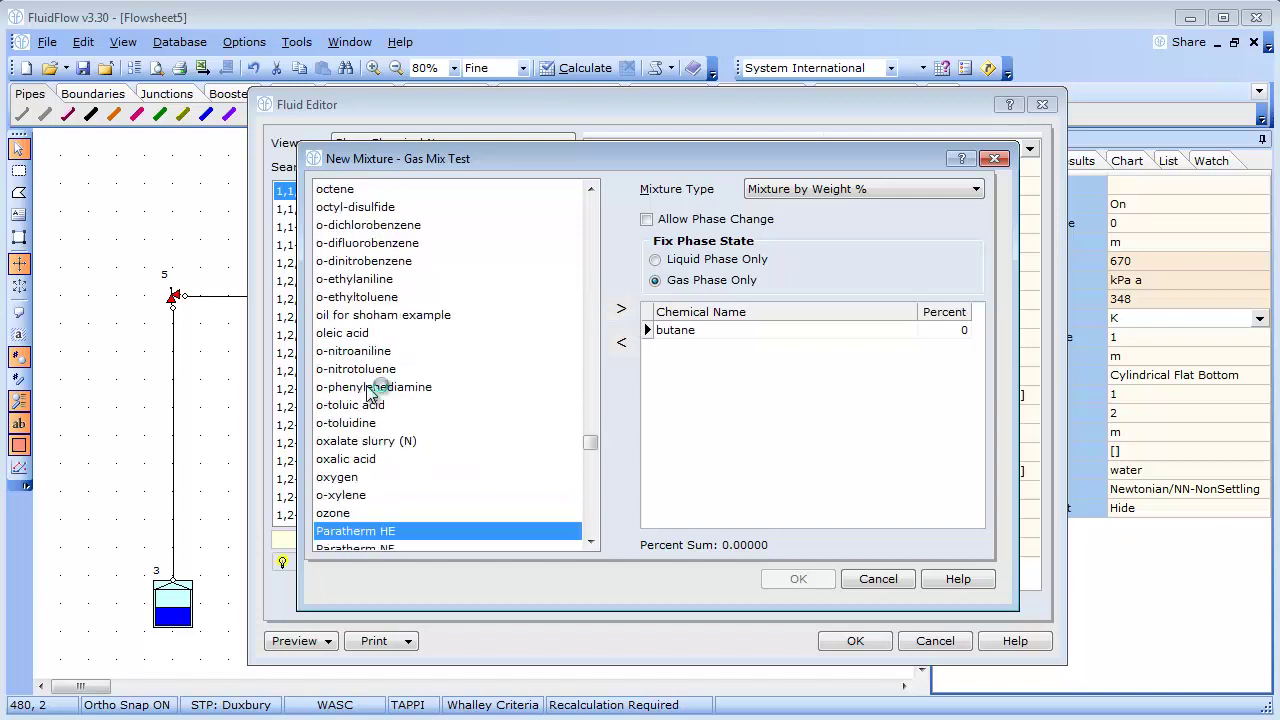
{"action": "key", "text": "e"}
{"action": "key", "text": "n"}
{"action": "scroll", "coordinate": [368, 395], "scroll_direction": "down", "scroll_amount": 1}
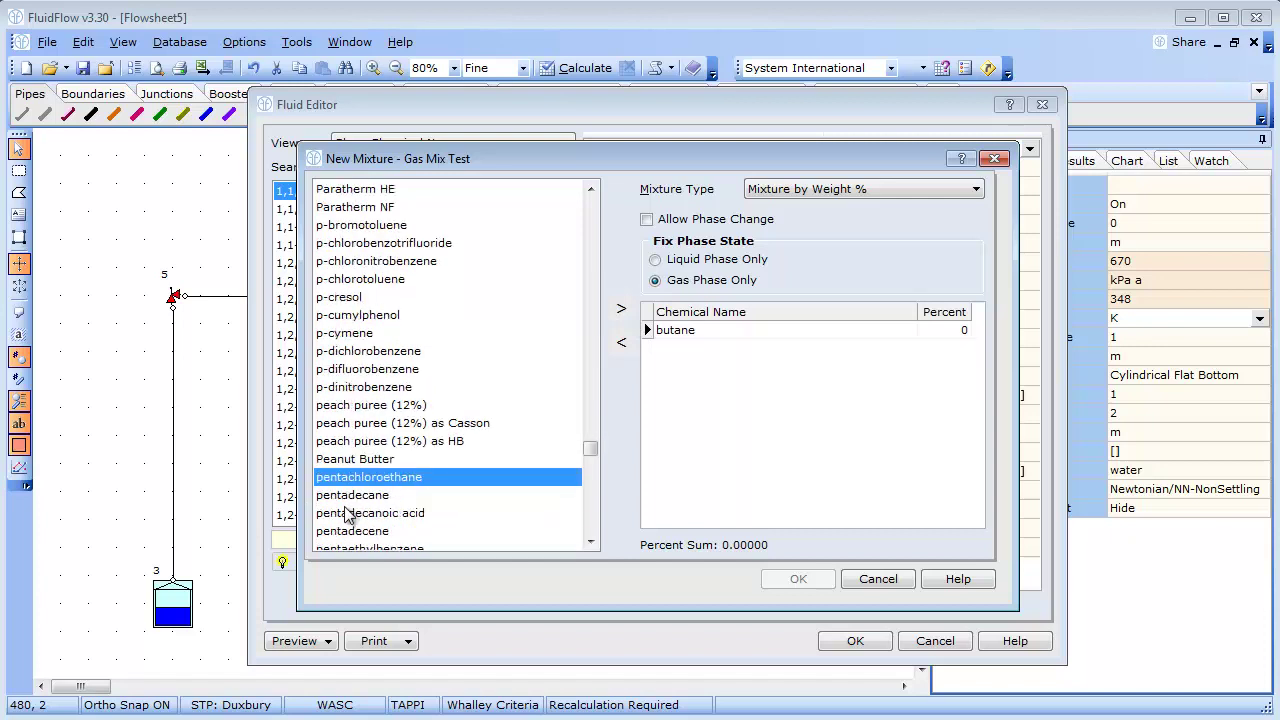
{"action": "scroll", "coordinate": [346, 520], "scroll_direction": "down", "scroll_amount": 2}
{"action": "left_click", "coordinate": [345, 462]}
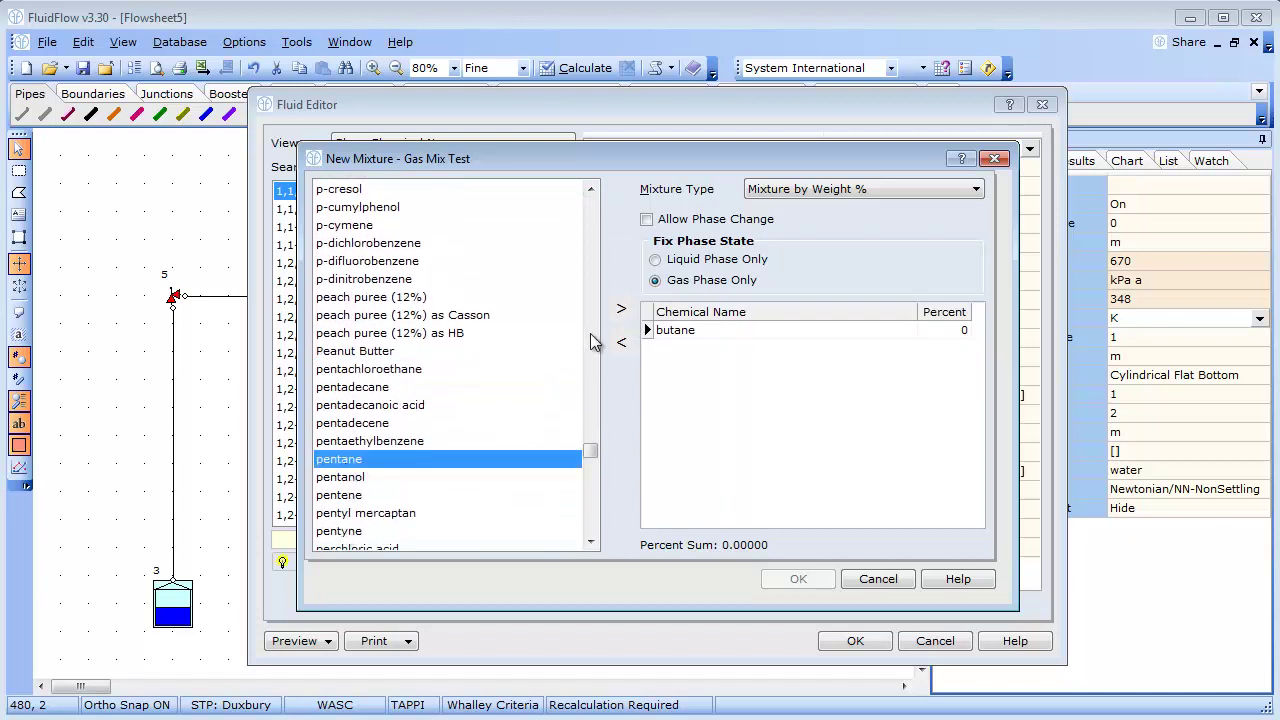
{"action": "left_click", "coordinate": [620, 309]}
Set pentane and butane to 50 weight percent each and save the mixture.
{"action": "left_click", "coordinate": [952, 347]}
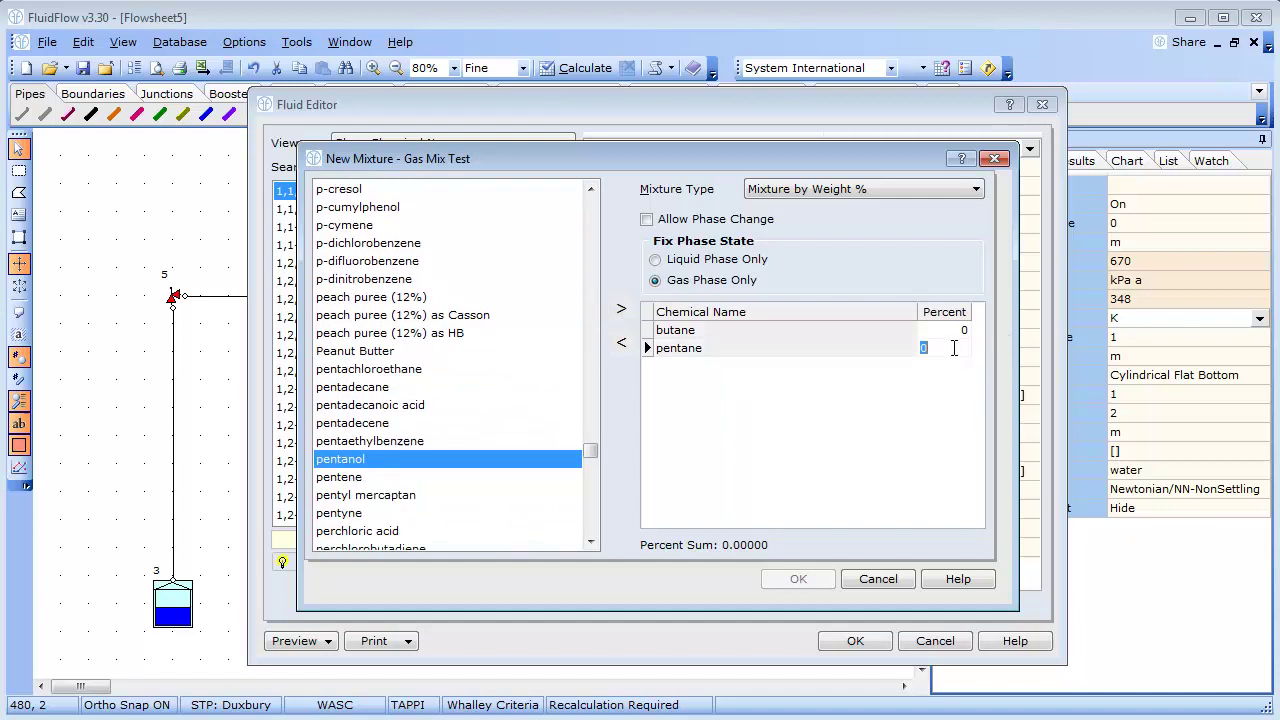
{"action": "type", "text": "50"}
{"action": "key", "text": "Up"}
{"action": "type", "text": "50"}
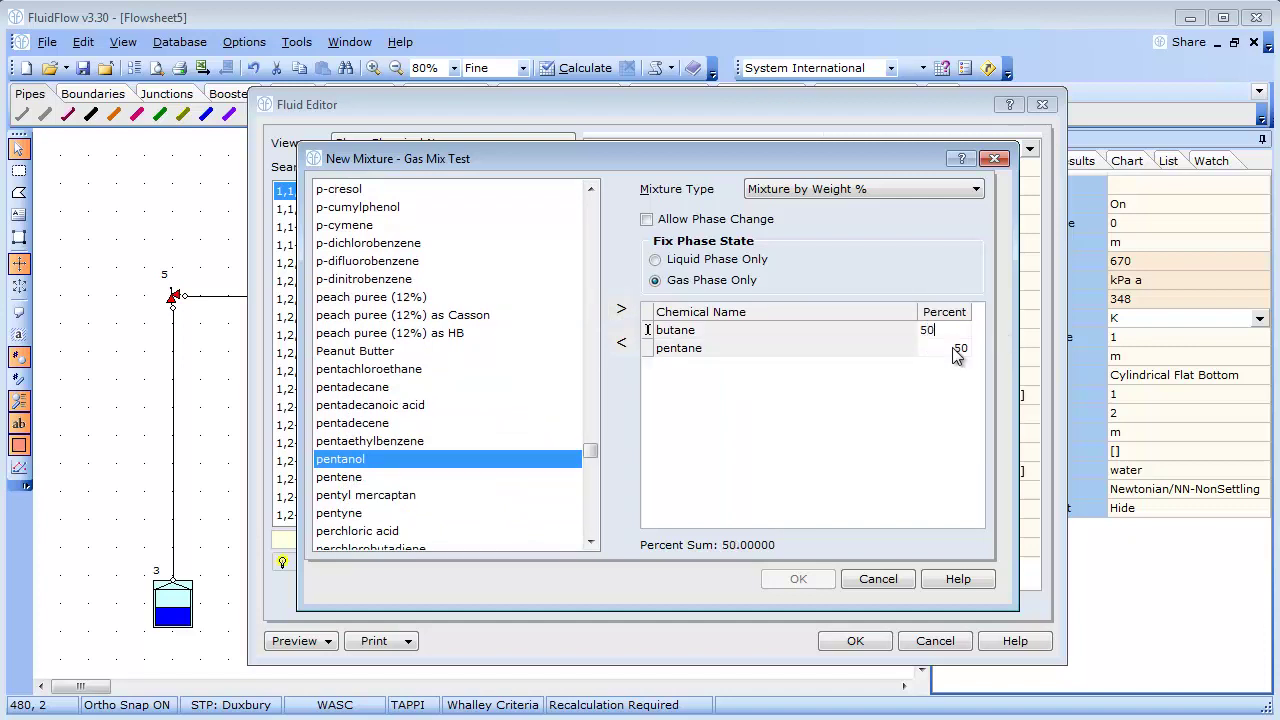
{"action": "key", "text": "Down"}
{"action": "left_click", "coordinate": [826, 580]}
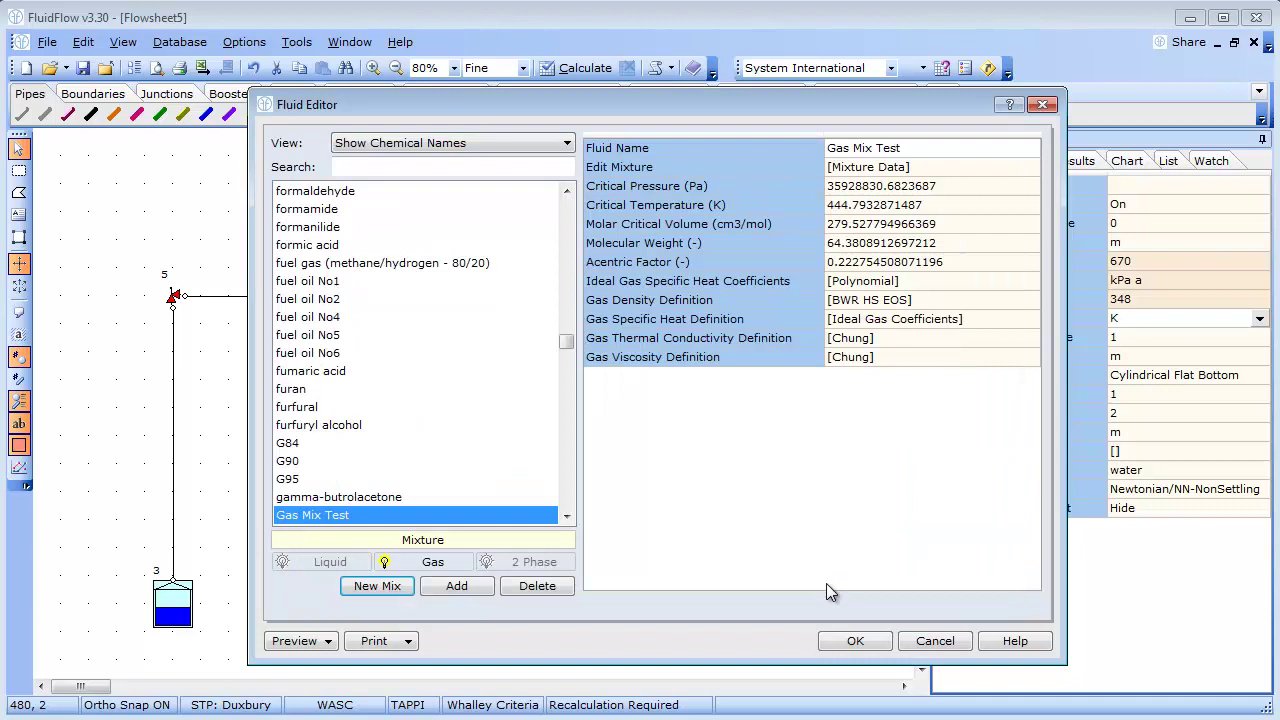
Close the fluid database and assign Test Gas Mix as tank 3's fluid.
{"action": "left_click", "coordinate": [856, 646]}
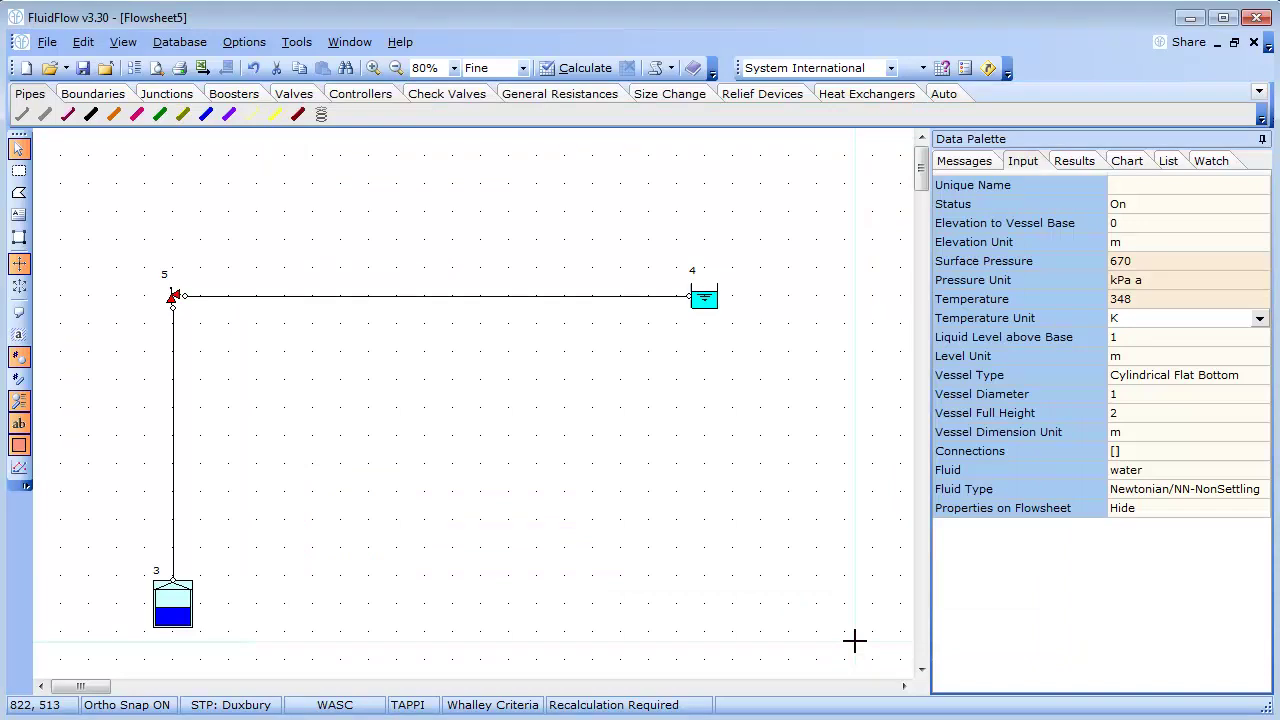
{"action": "left_click", "coordinate": [1140, 470]}
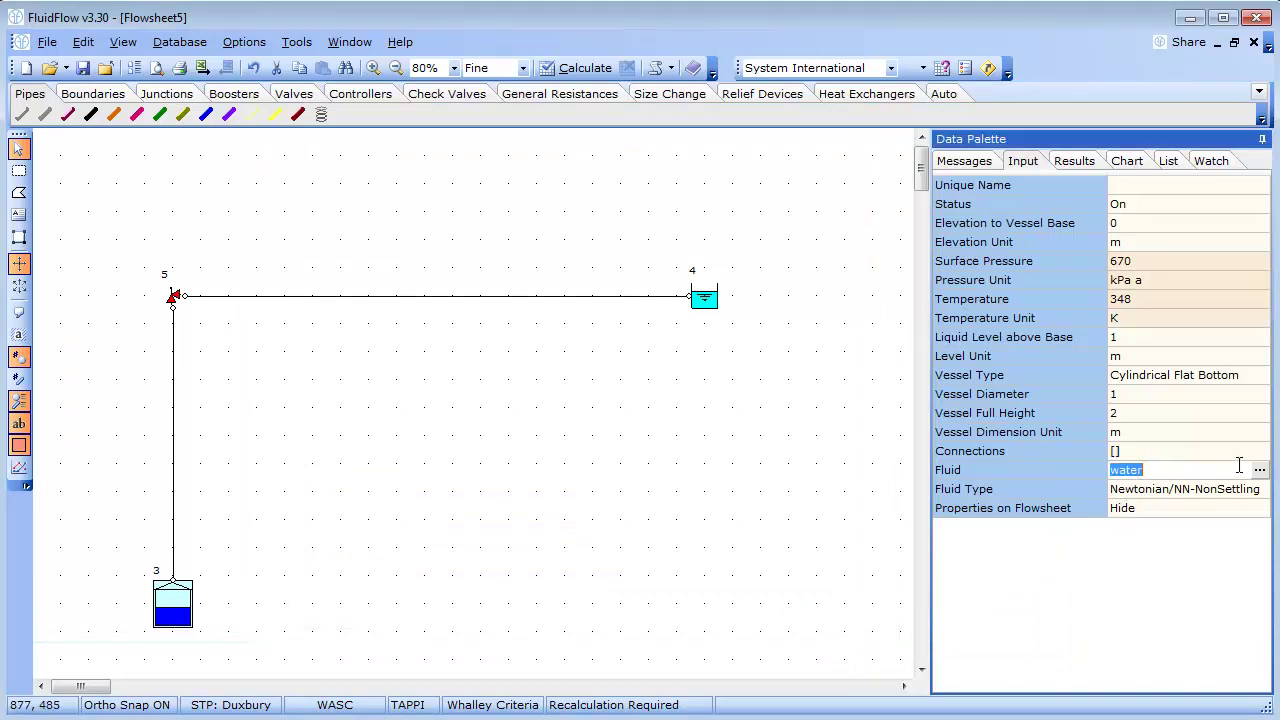
{"action": "left_click", "coordinate": [1260, 470]}
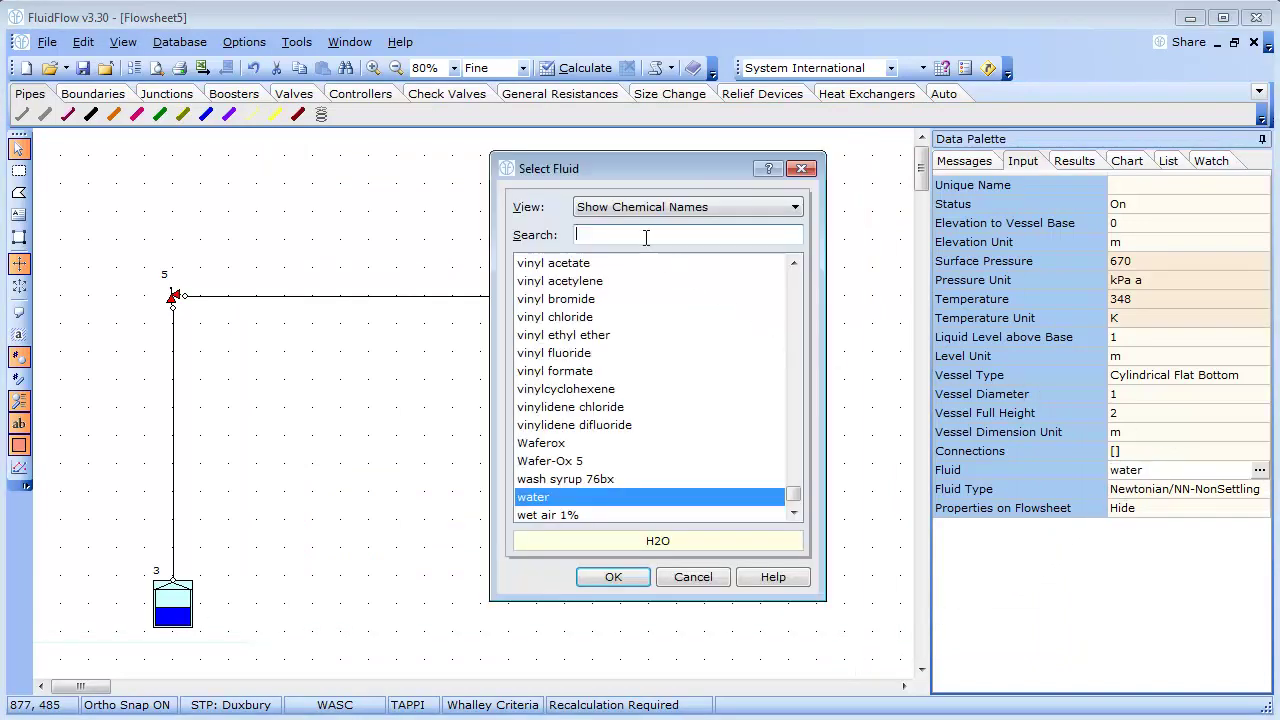
{"action": "type", "text": "tes"}
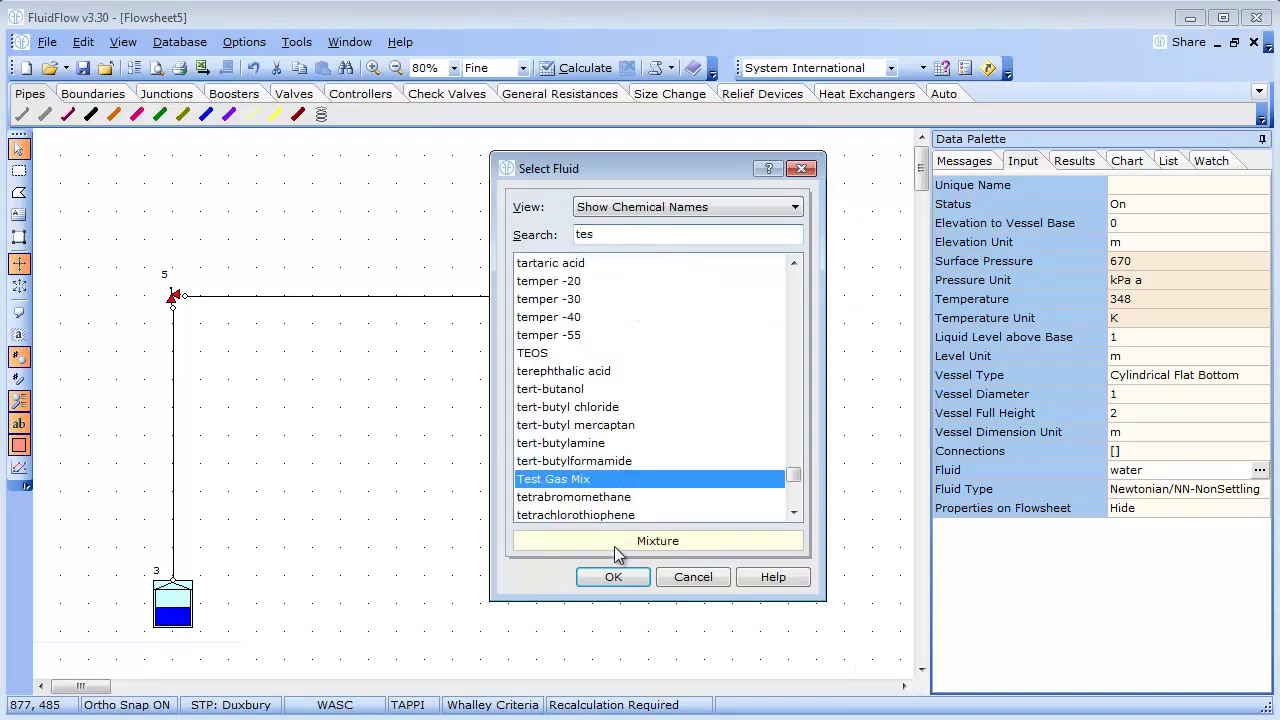
{"action": "left_click", "coordinate": [614, 578]}
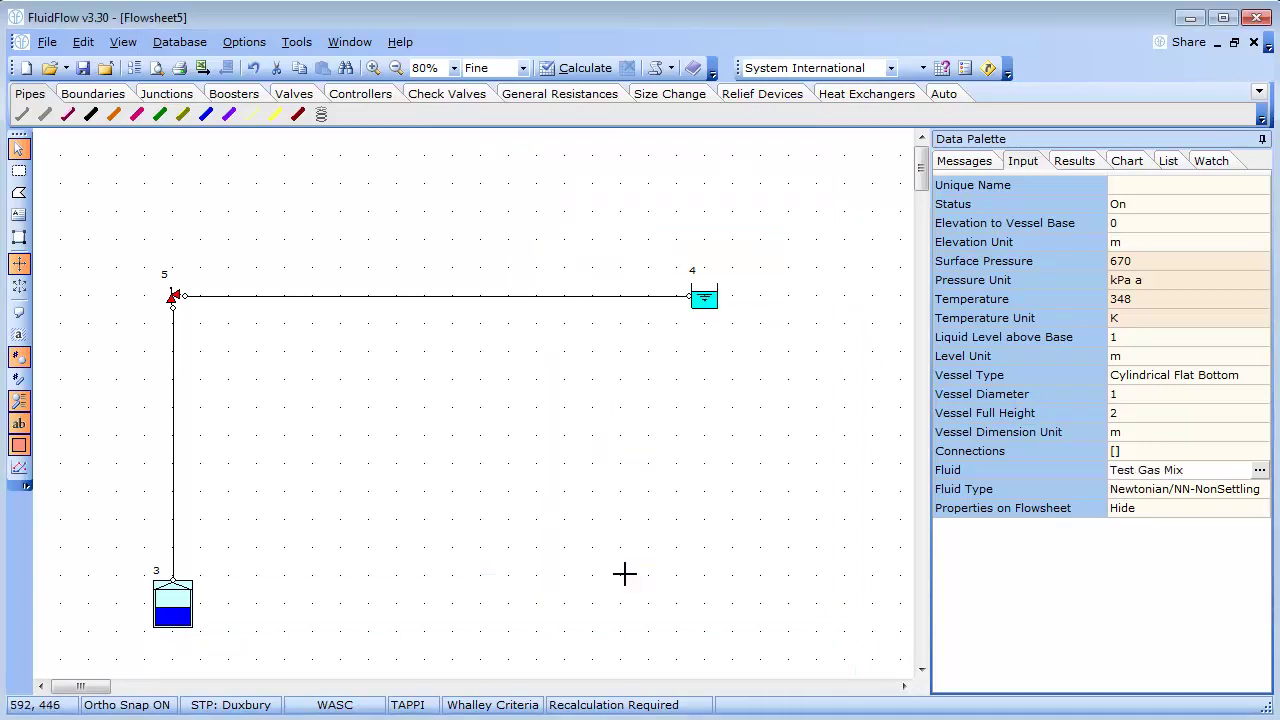
{"action": "left_click", "coordinate": [172, 297]}
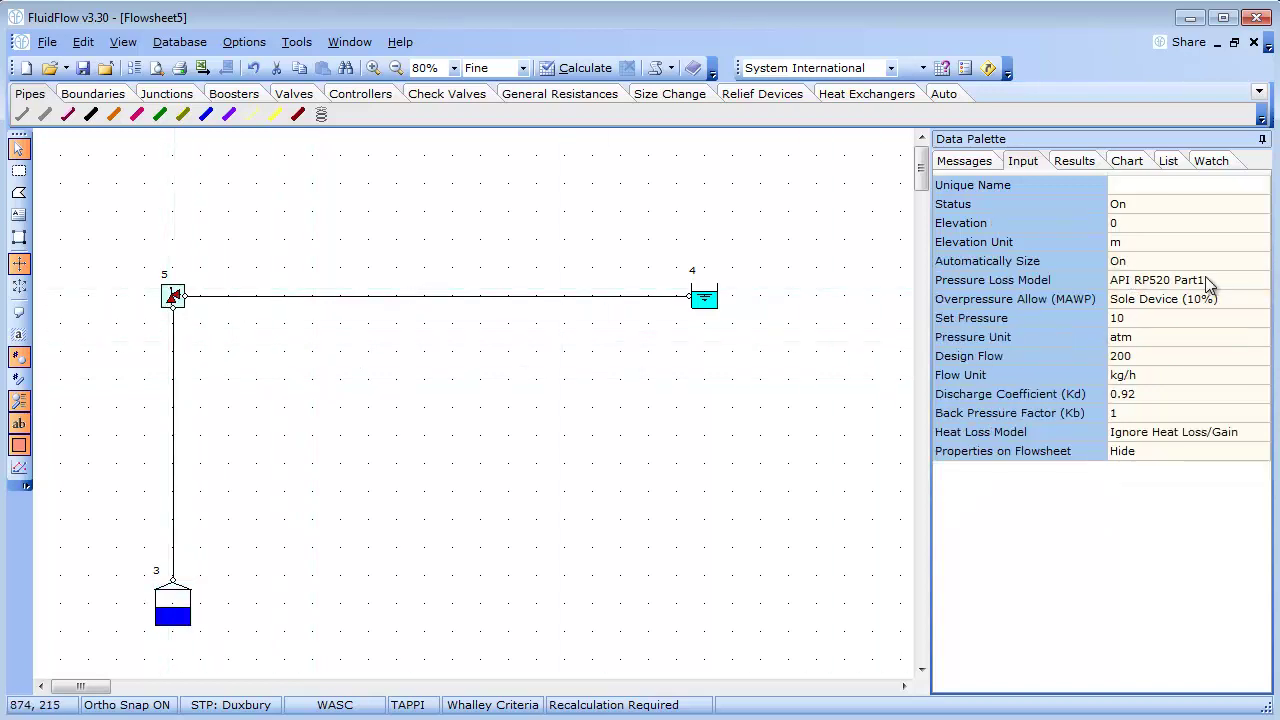
Set the relief valve's set pressure to 75 psi g.
{"action": "left_click", "coordinate": [1143, 319]}
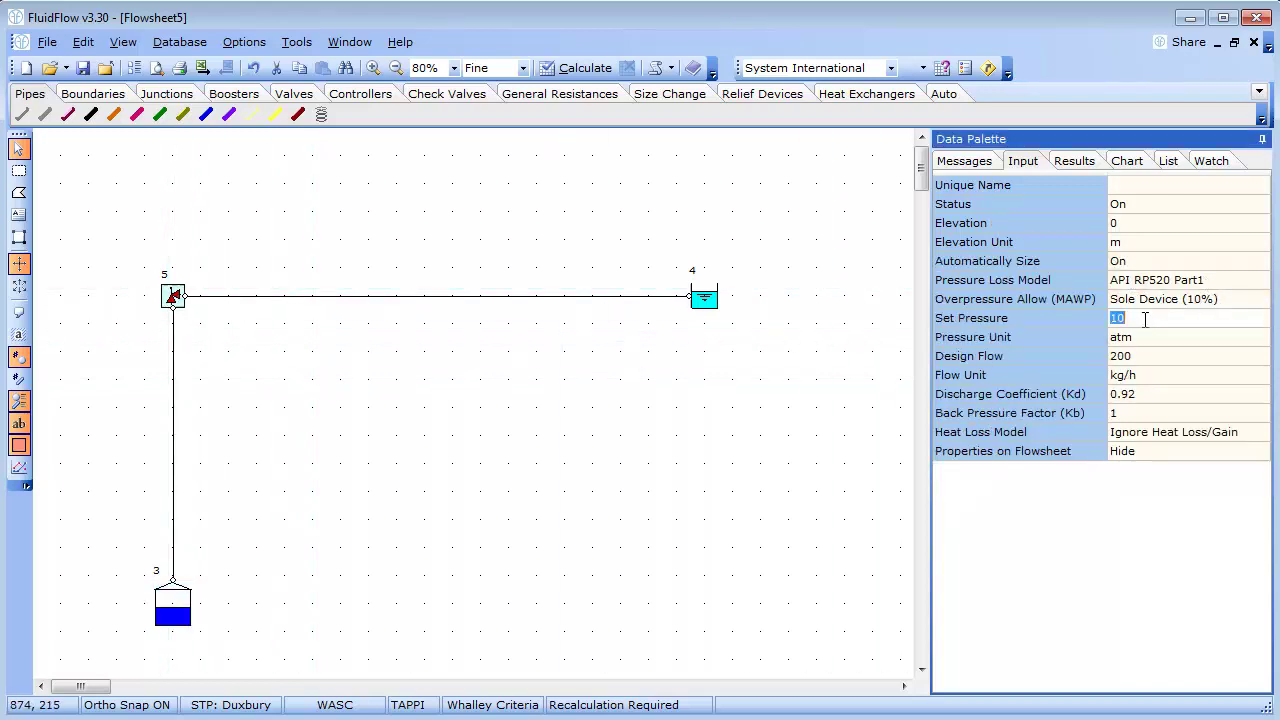
{"action": "type", "text": "75"}
{"action": "left_click", "coordinate": [1165, 337]}
{"action": "left_click", "coordinate": [1258, 337]}
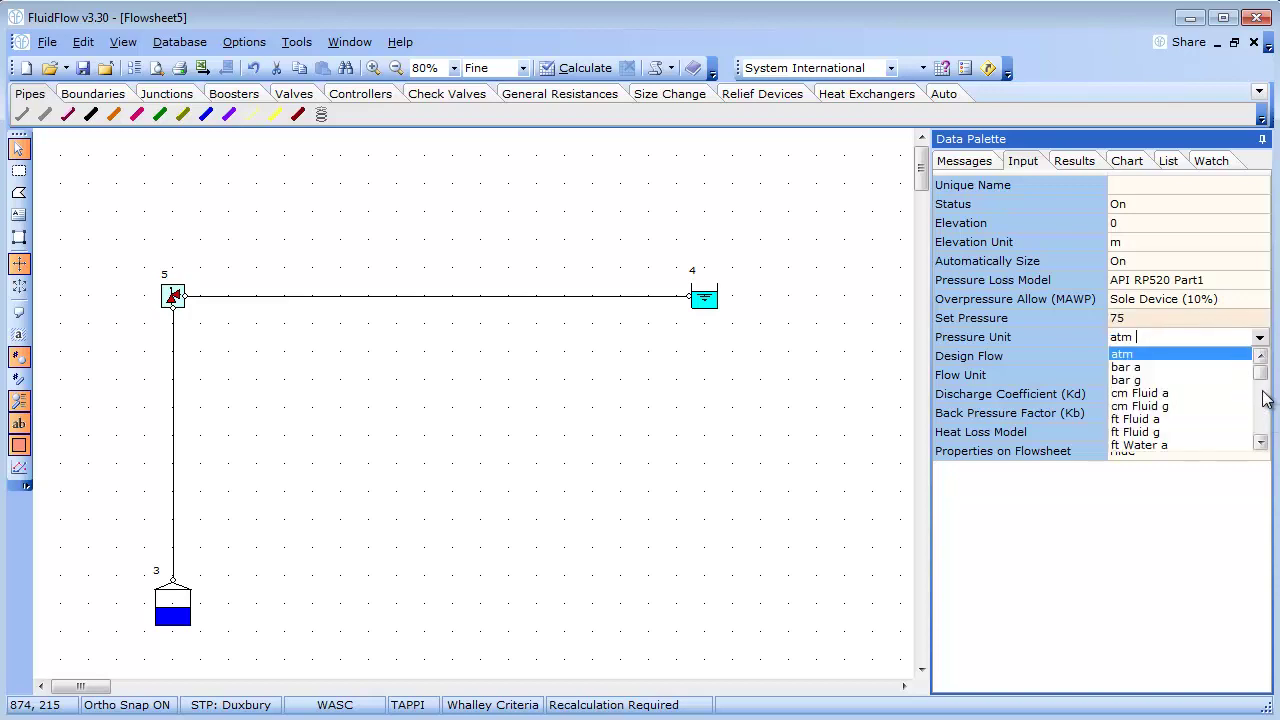
{"action": "scroll", "coordinate": [1264, 420], "scroll_direction": "down", "scroll_amount": 7}
{"action": "left_click", "coordinate": [1168, 445]}
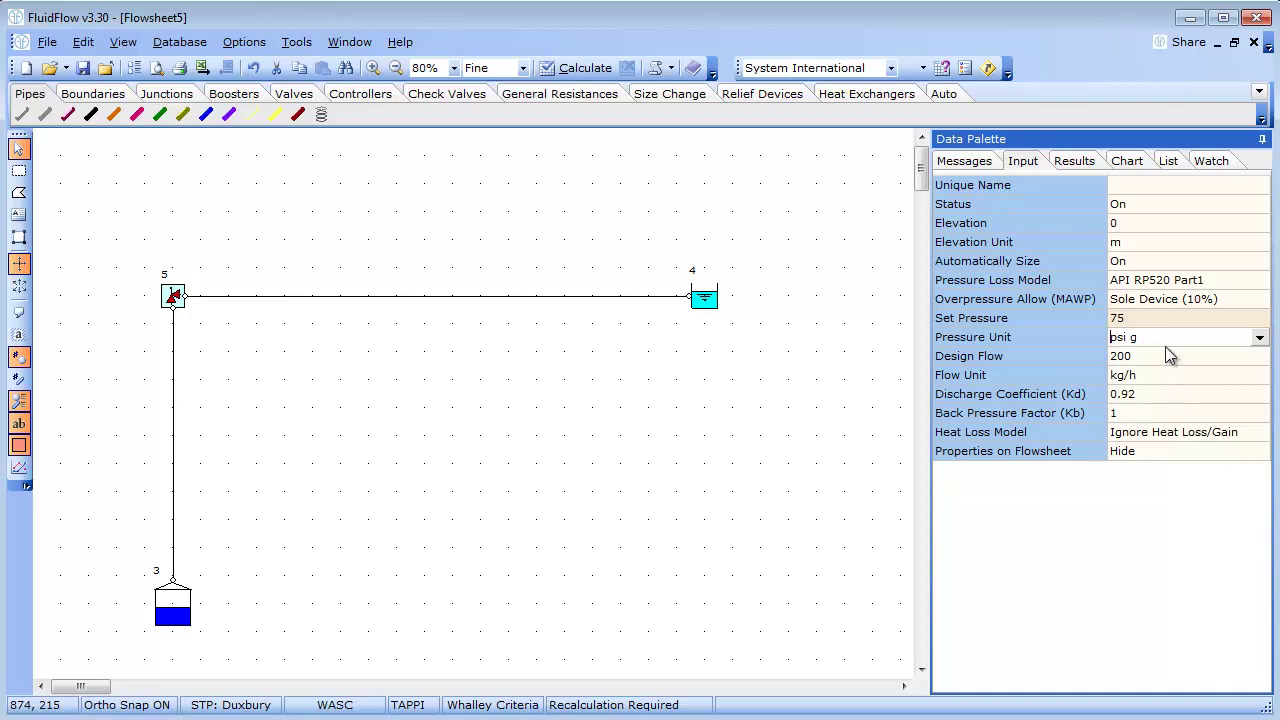
Set the valve's design flow to 53500 lb/h and discharge coefficient to 0.975.
{"action": "left_click", "coordinate": [1164, 354]}
{"action": "type", "text": "53500"}
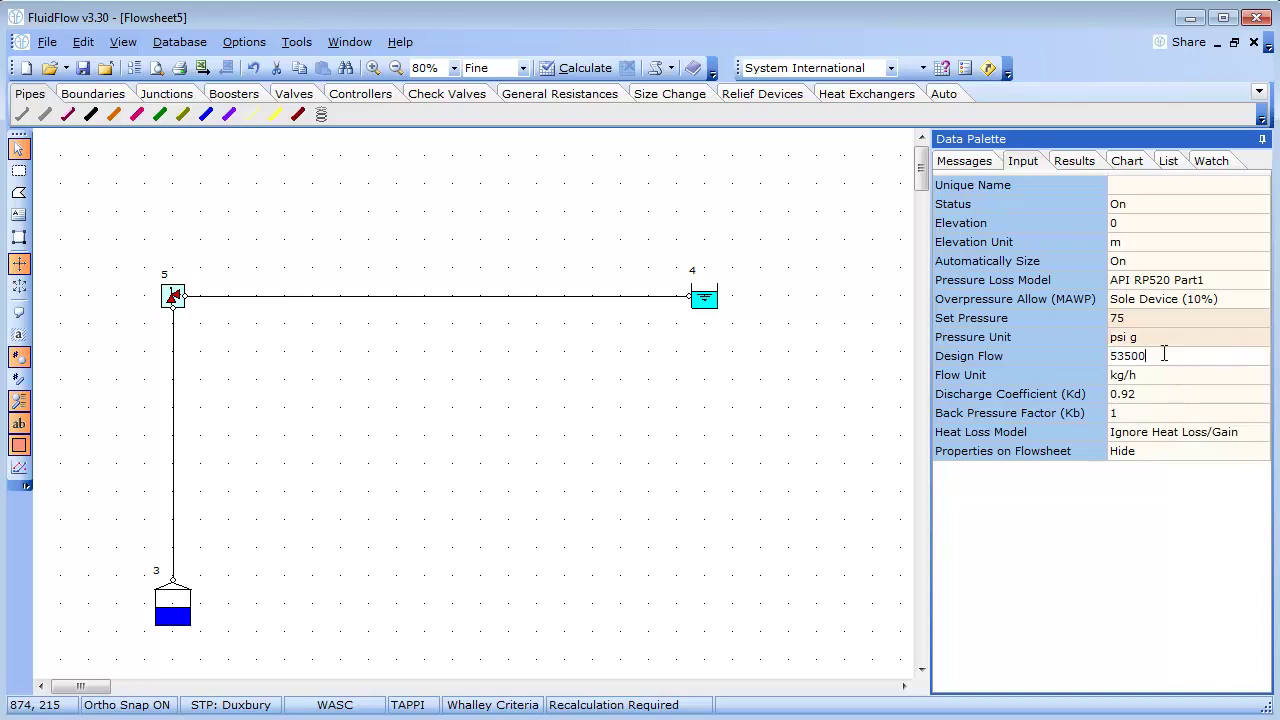
{"action": "left_click", "coordinate": [1188, 376]}
{"action": "left_click", "coordinate": [1259, 375]}
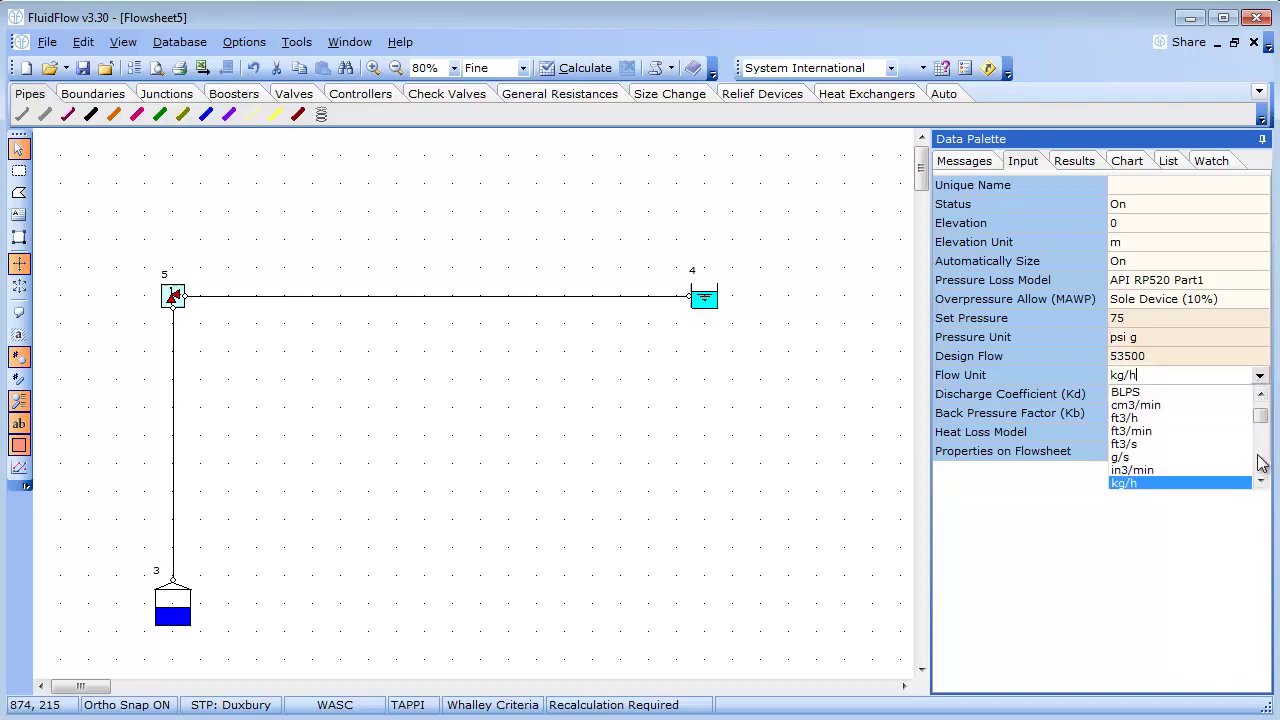
{"action": "left_click", "coordinate": [1263, 463]}
{"action": "left_click", "coordinate": [1234, 469]}
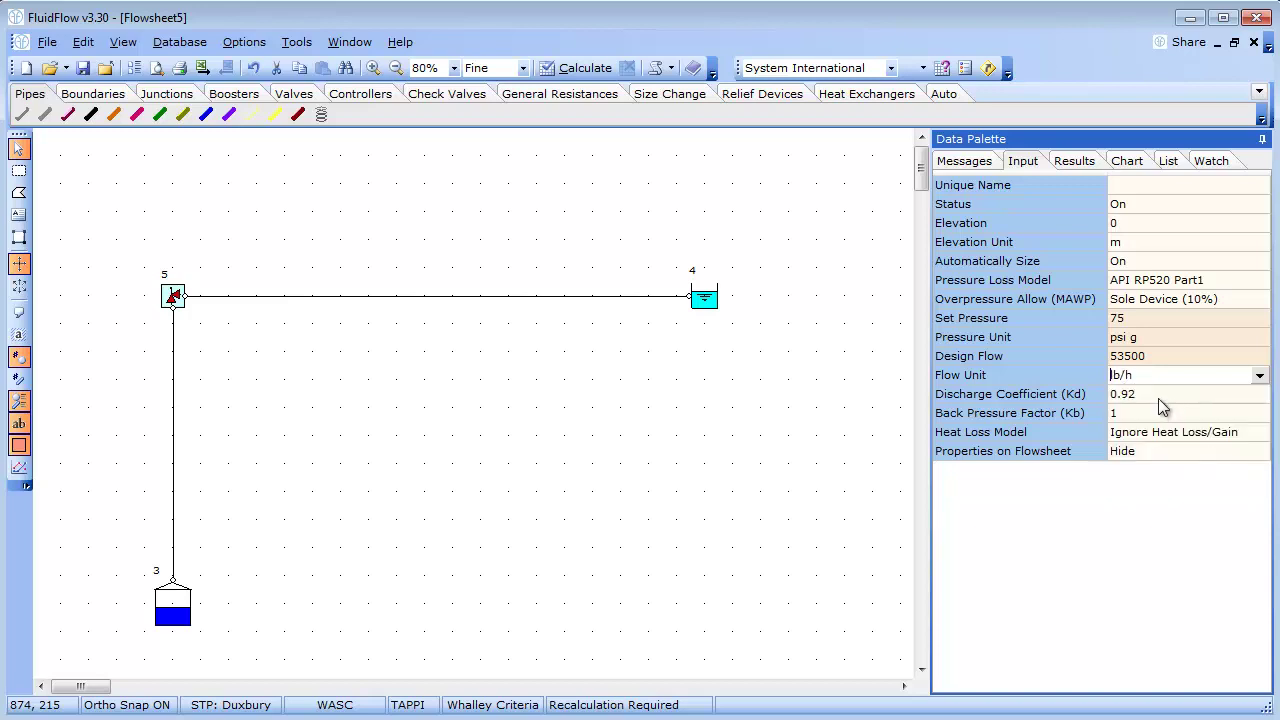
{"action": "left_click", "coordinate": [1159, 393]}
{"action": "type", "text": "0.975"}
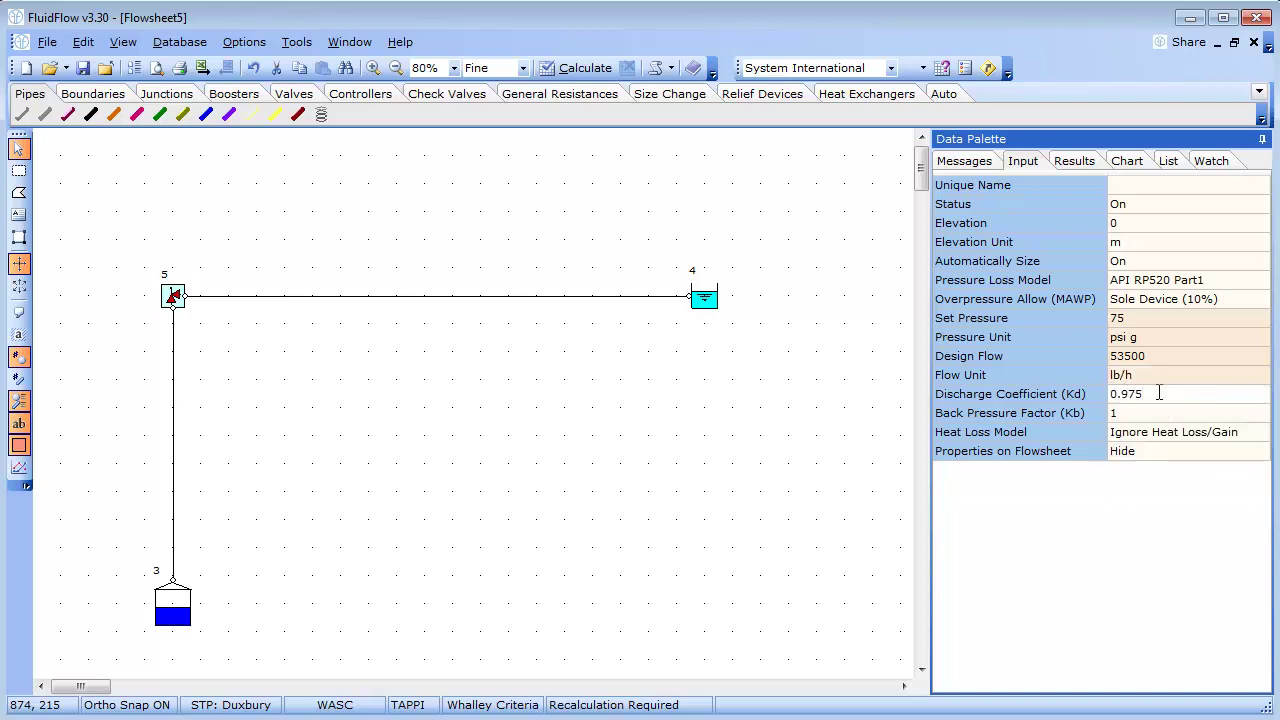
Switch outlet tank 4's pressure model to Static Pressure.
{"action": "left_click", "coordinate": [704, 296]}
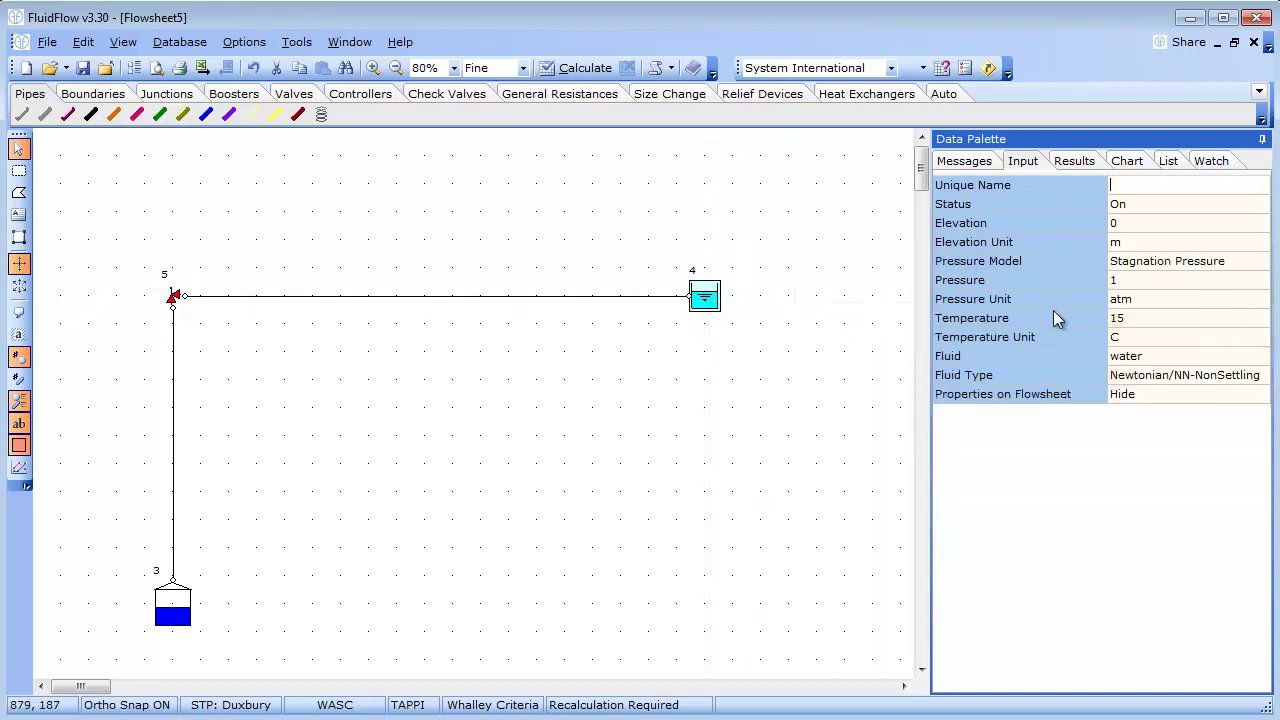
{"action": "left_click", "coordinate": [1151, 260]}
{"action": "left_click", "coordinate": [1260, 262]}
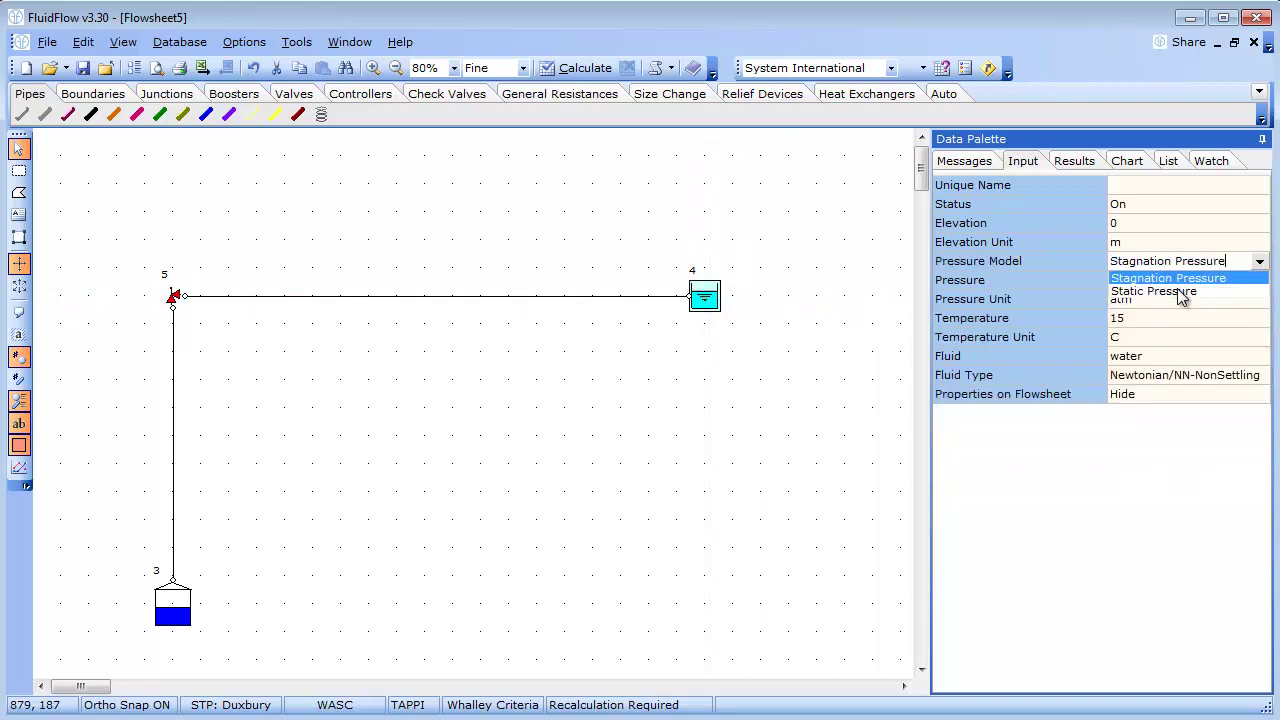
{"action": "left_click", "coordinate": [1183, 291]}
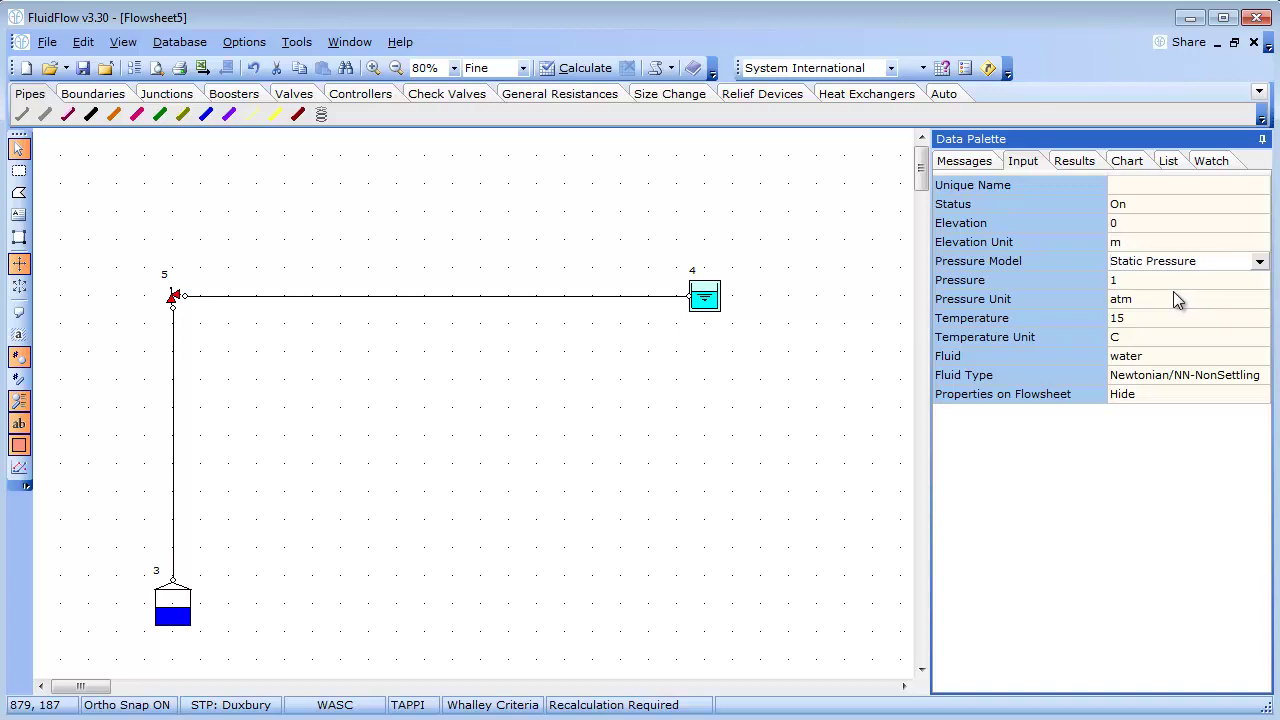
Give both pipes a nominal size of 6 inch Schedule 40.
{"action": "left_click", "coordinate": [652, 305]}
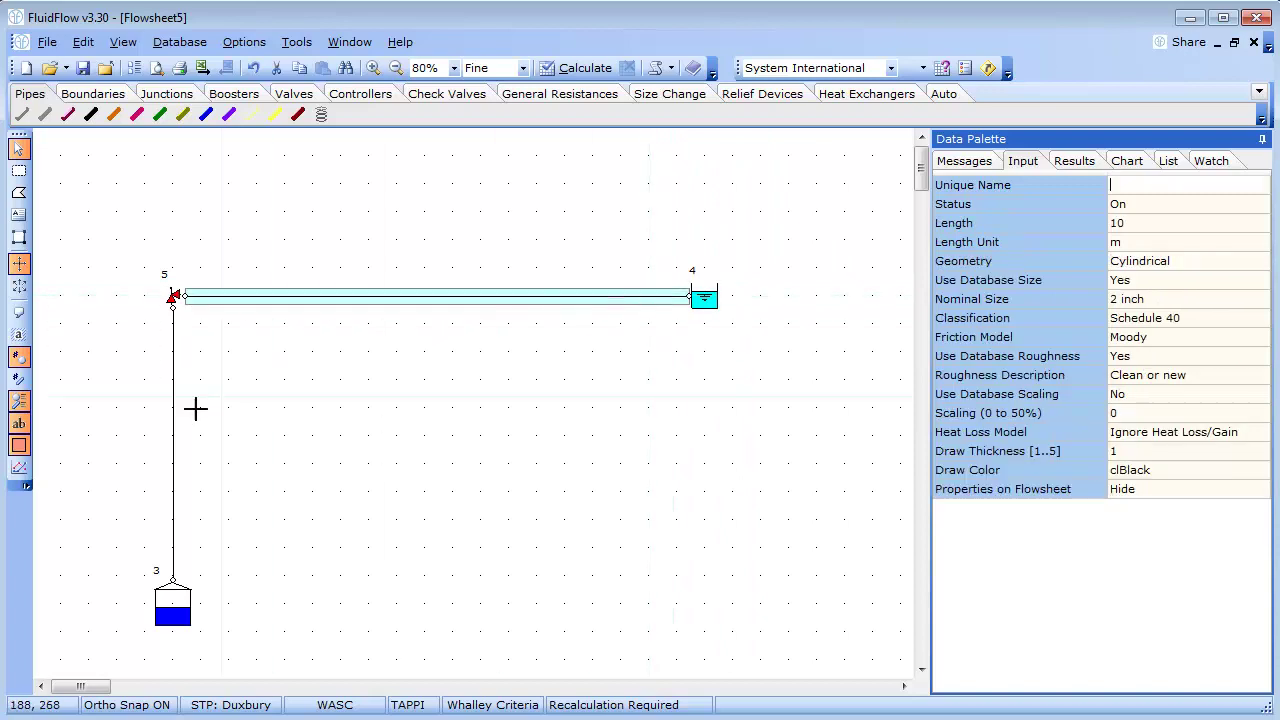
{"action": "left_click", "coordinate": [174, 434]}
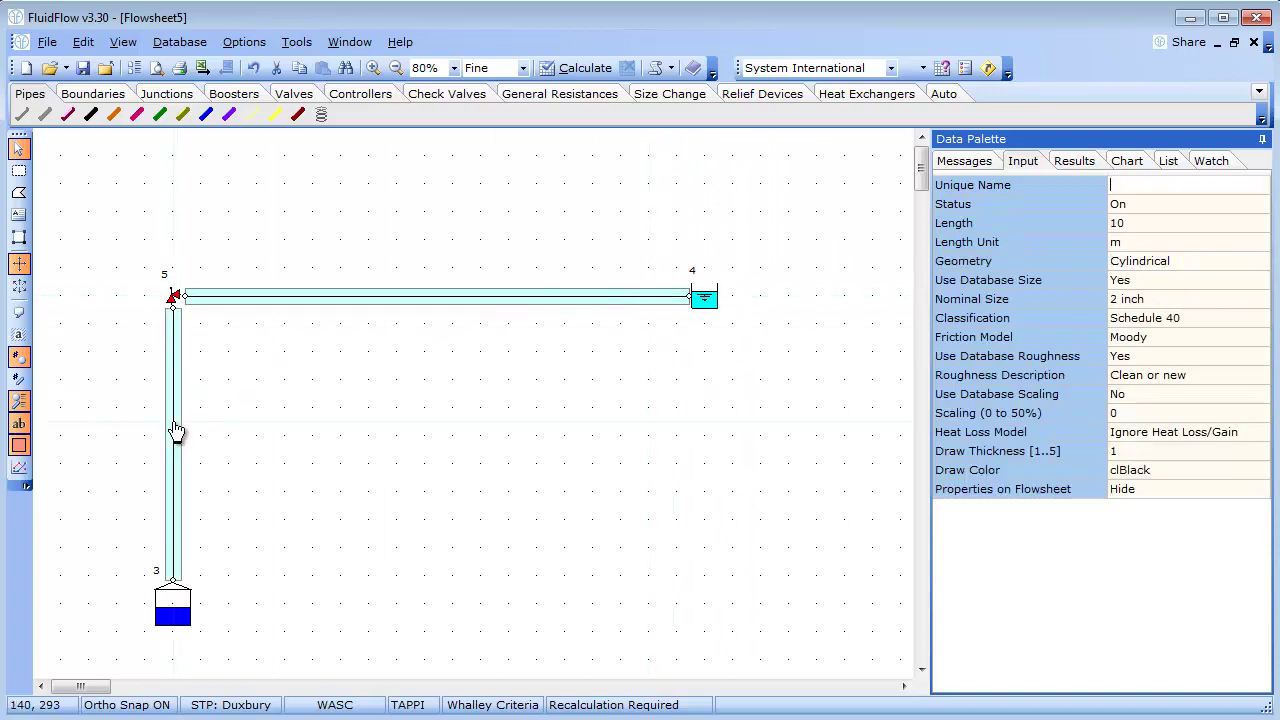
{"action": "left_click", "coordinate": [1137, 299]}
{"action": "left_click", "coordinate": [1259, 299]}
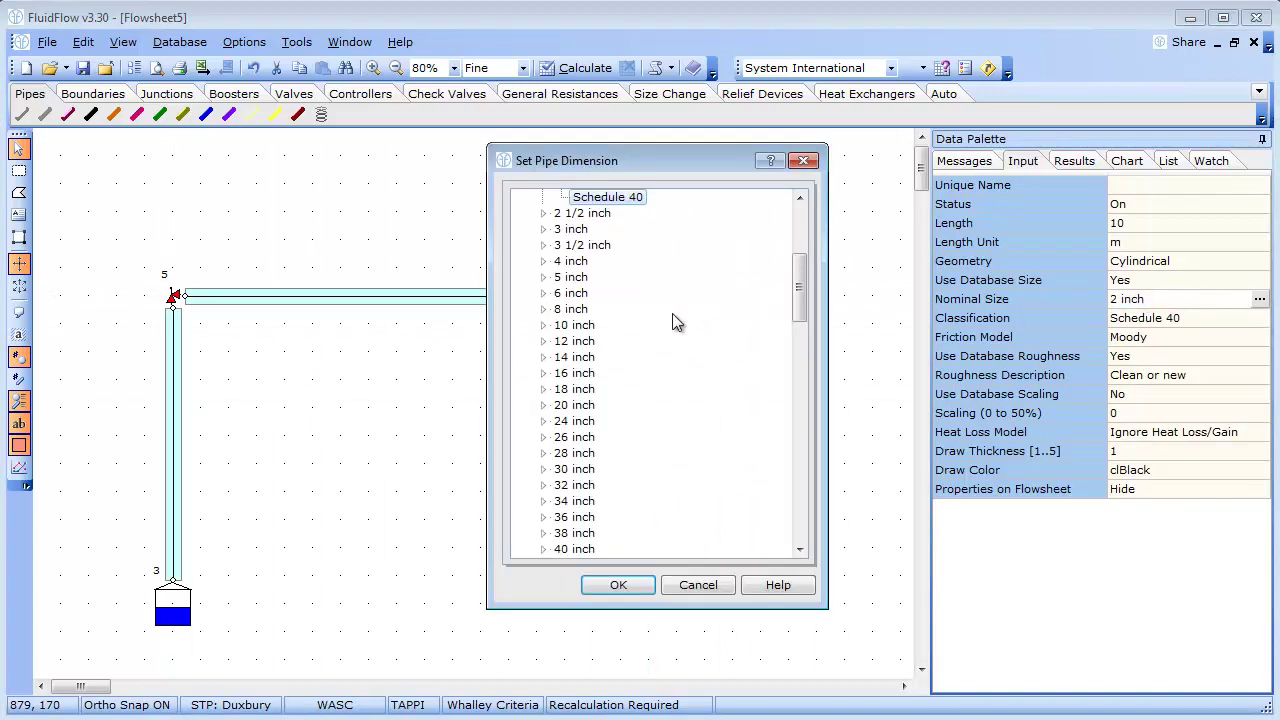
{"action": "left_click", "coordinate": [543, 293]}
{"action": "left_click", "coordinate": [607, 406]}
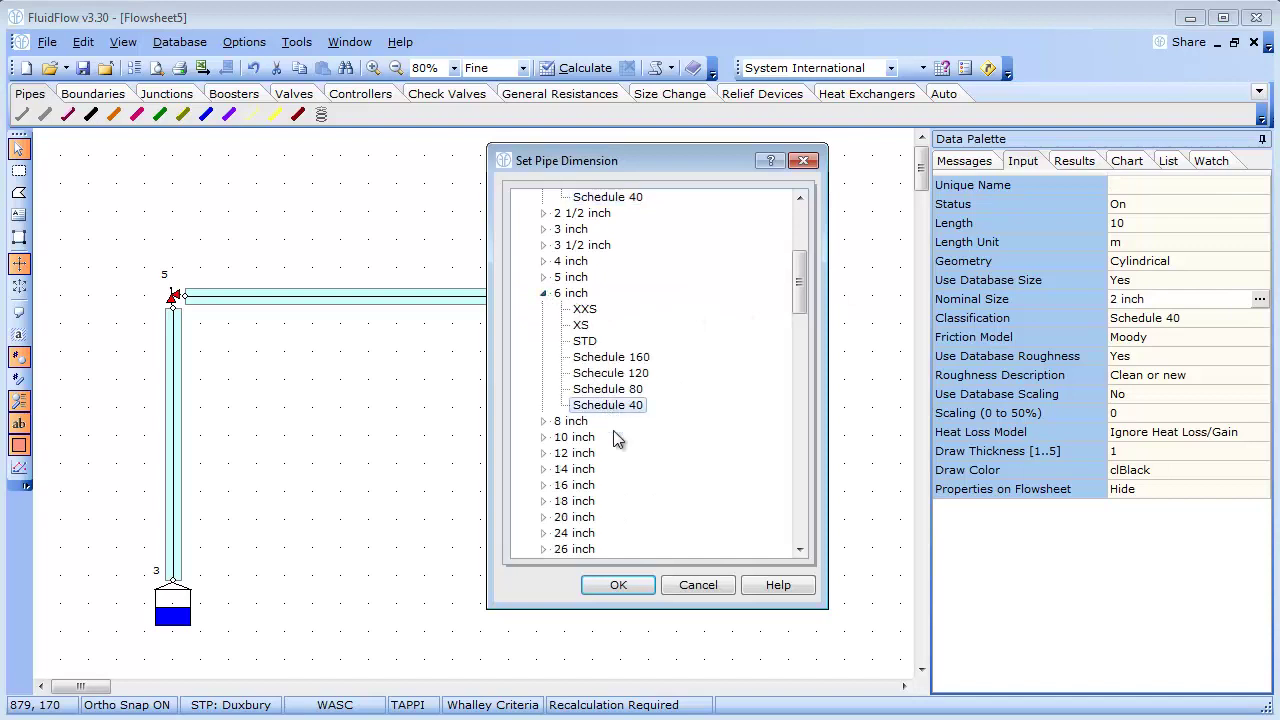
{"action": "left_click", "coordinate": [619, 585]}
{"action": "left_click", "coordinate": [417, 494]}
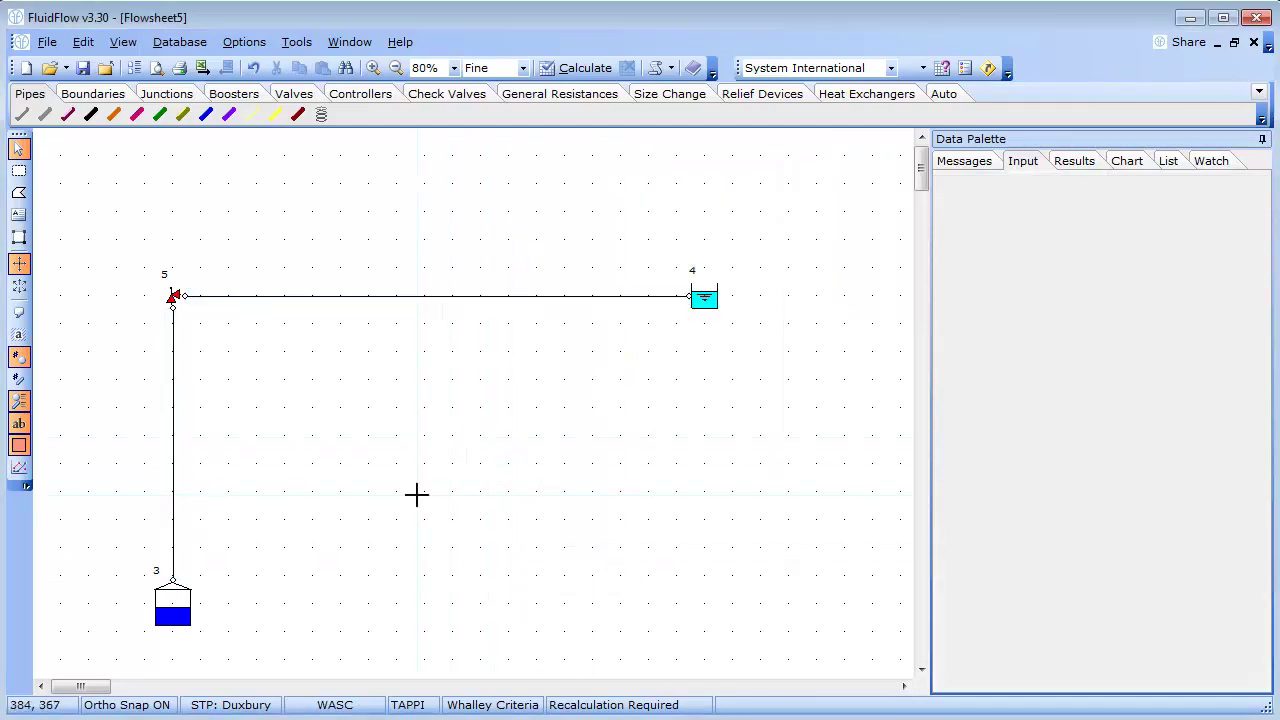
Set the vertical pipe's length to 1 in.
{"action": "left_click", "coordinate": [173, 430]}
{"action": "left_click", "coordinate": [1134, 222]}
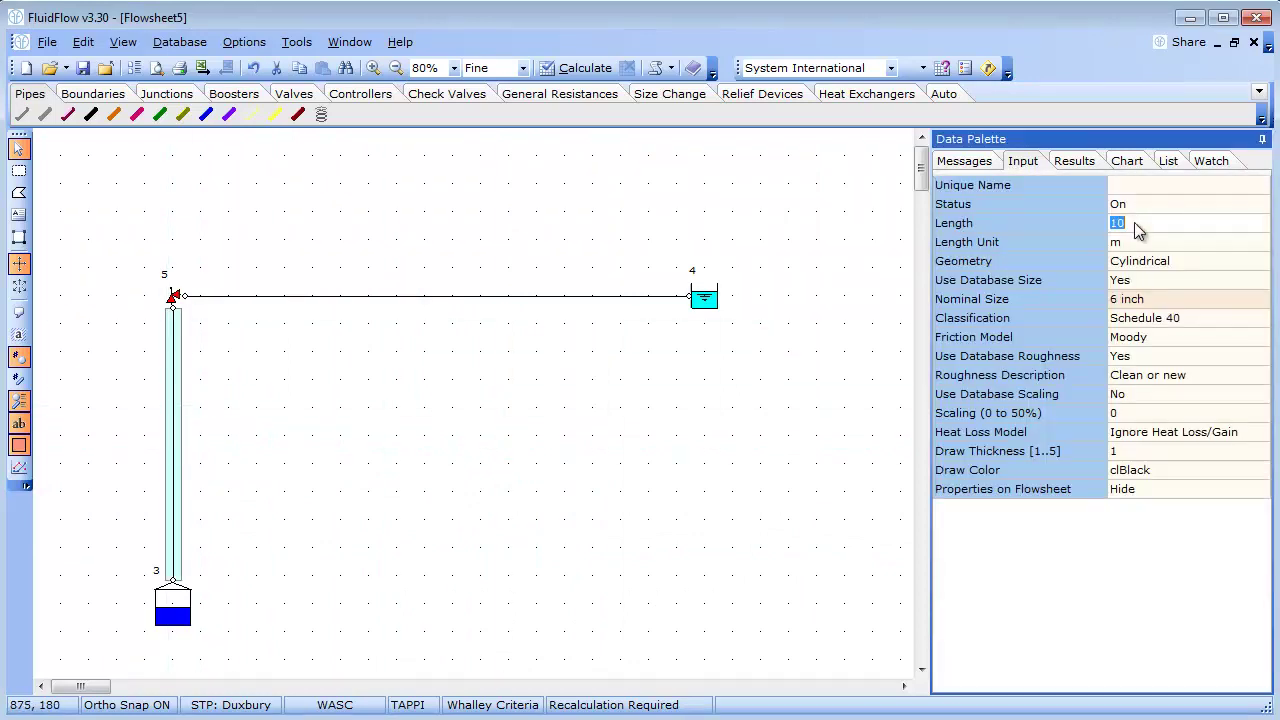
{"action": "type", "text": "1"}
{"action": "left_click", "coordinate": [1255, 249]}
{"action": "left_click", "coordinate": [1258, 244]}
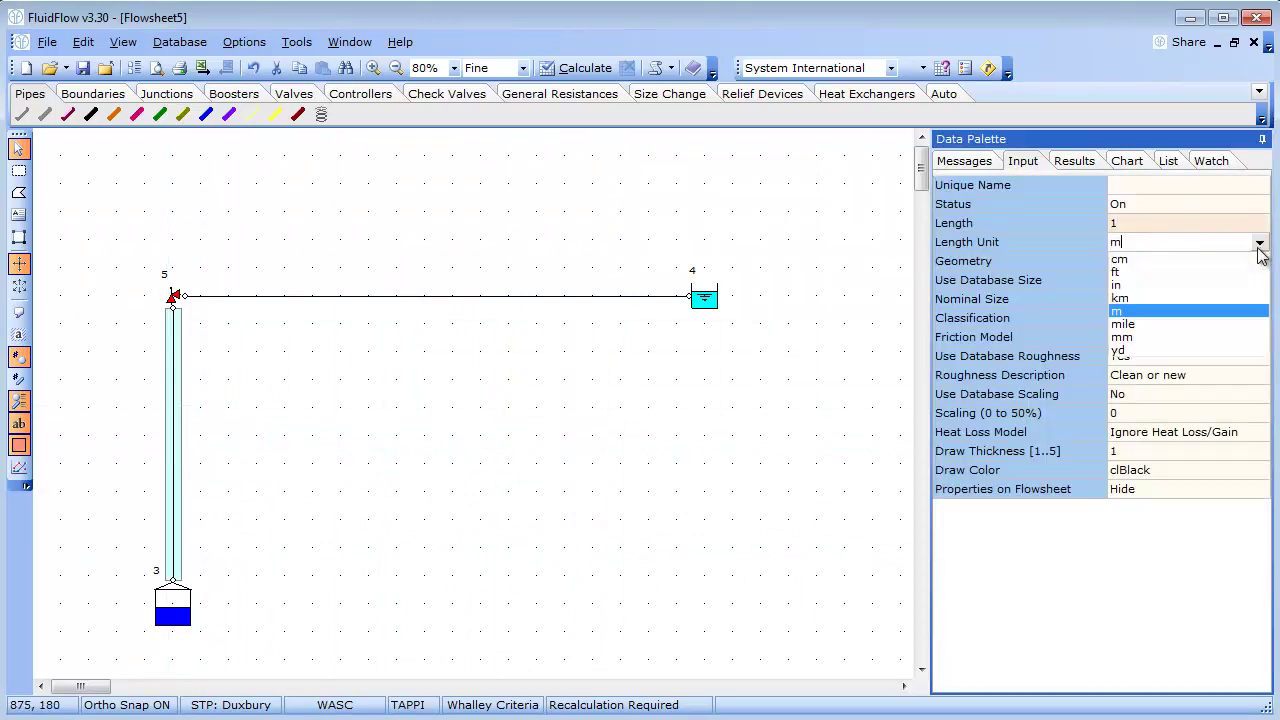
{"action": "left_click", "coordinate": [1147, 285]}
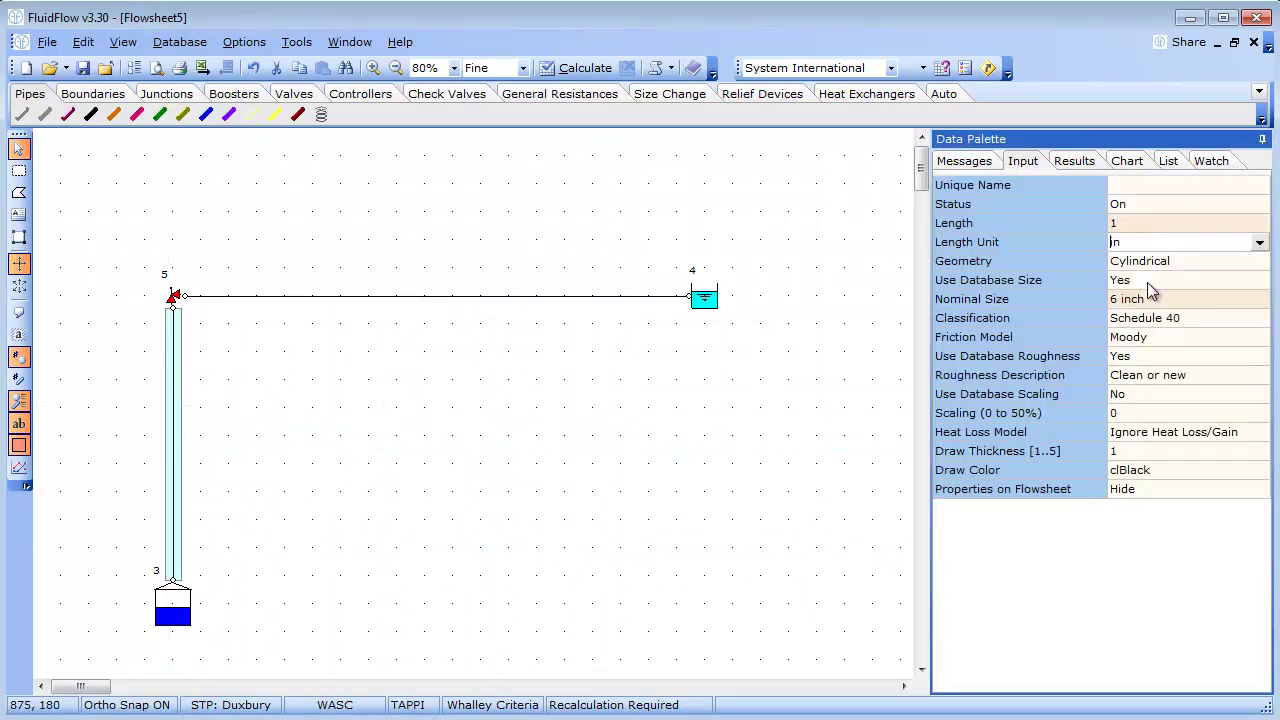
Set the horizontal pipe's length to 1 ft.
{"action": "left_click", "coordinate": [643, 298]}
{"action": "left_click", "coordinate": [1174, 223]}
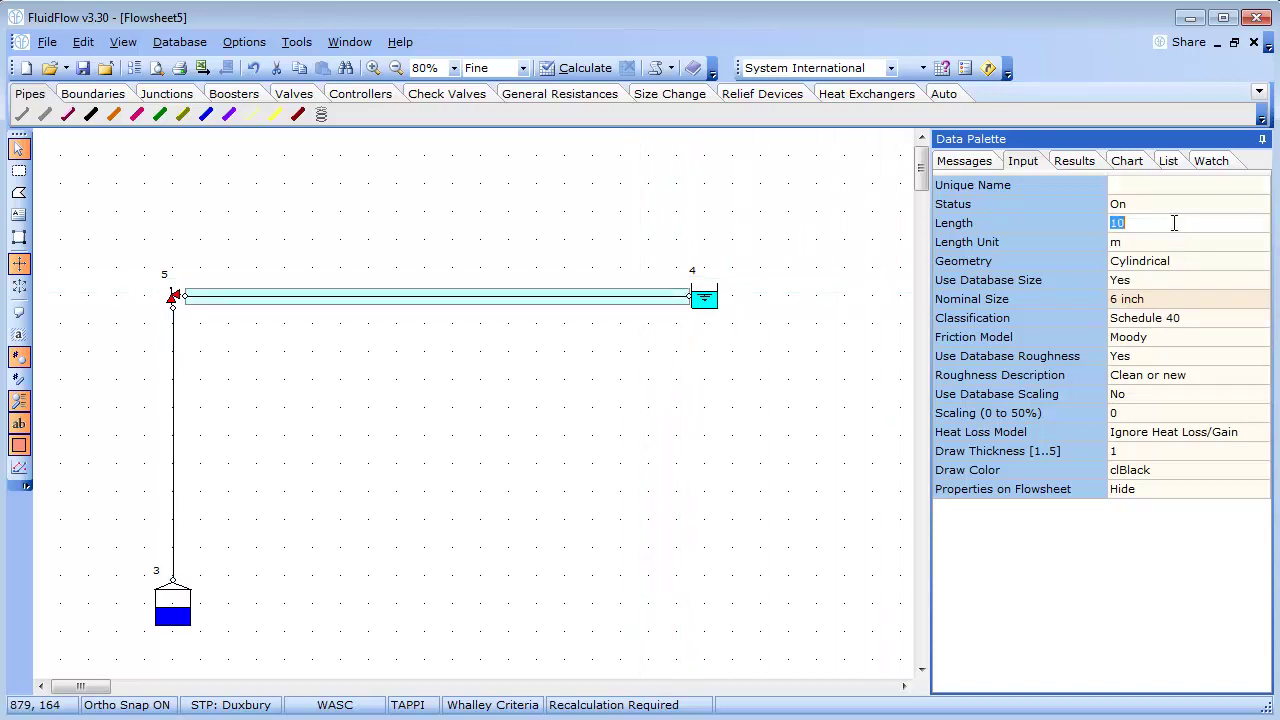
{"action": "type", "text": "1"}
{"action": "left_click", "coordinate": [1172, 241]}
{"action": "left_click", "coordinate": [1258, 242]}
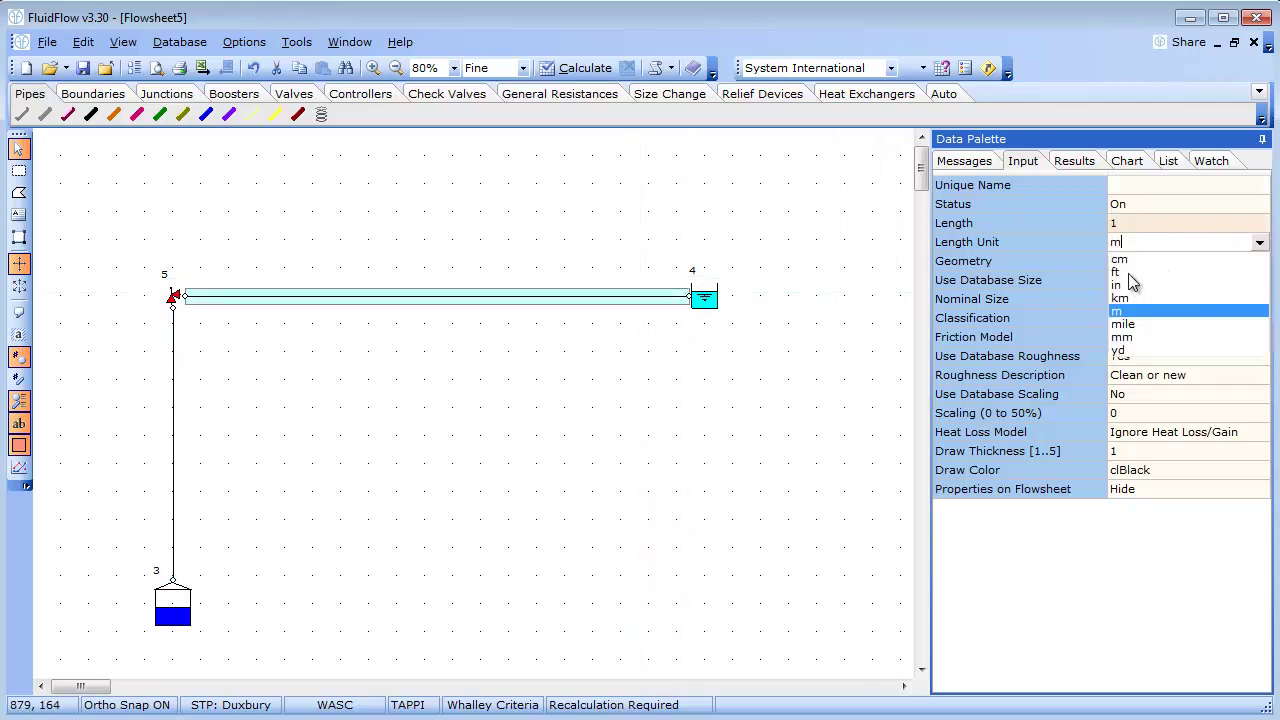
{"action": "left_click", "coordinate": [1130, 273]}
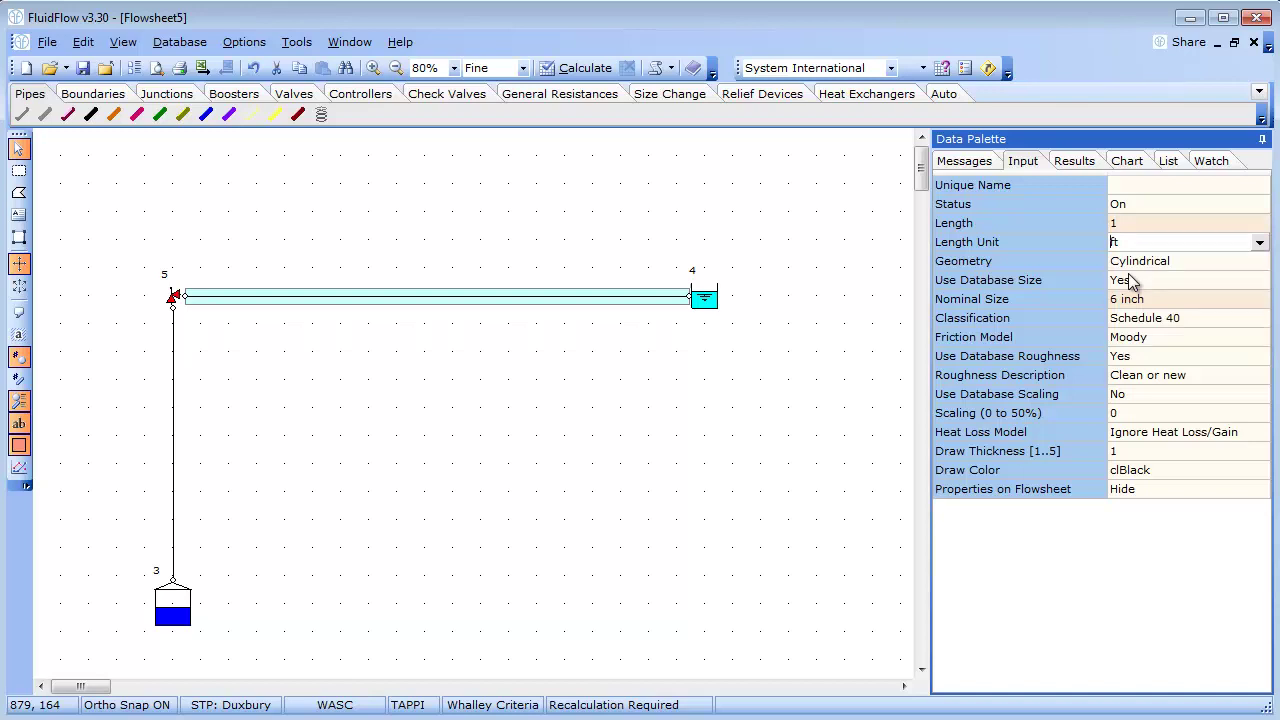
Calculate the flowsheet and view relief valve 5's results: 6.741 kg/s, orifice P - 6.38 in2.
{"action": "left_click", "coordinate": [577, 68]}
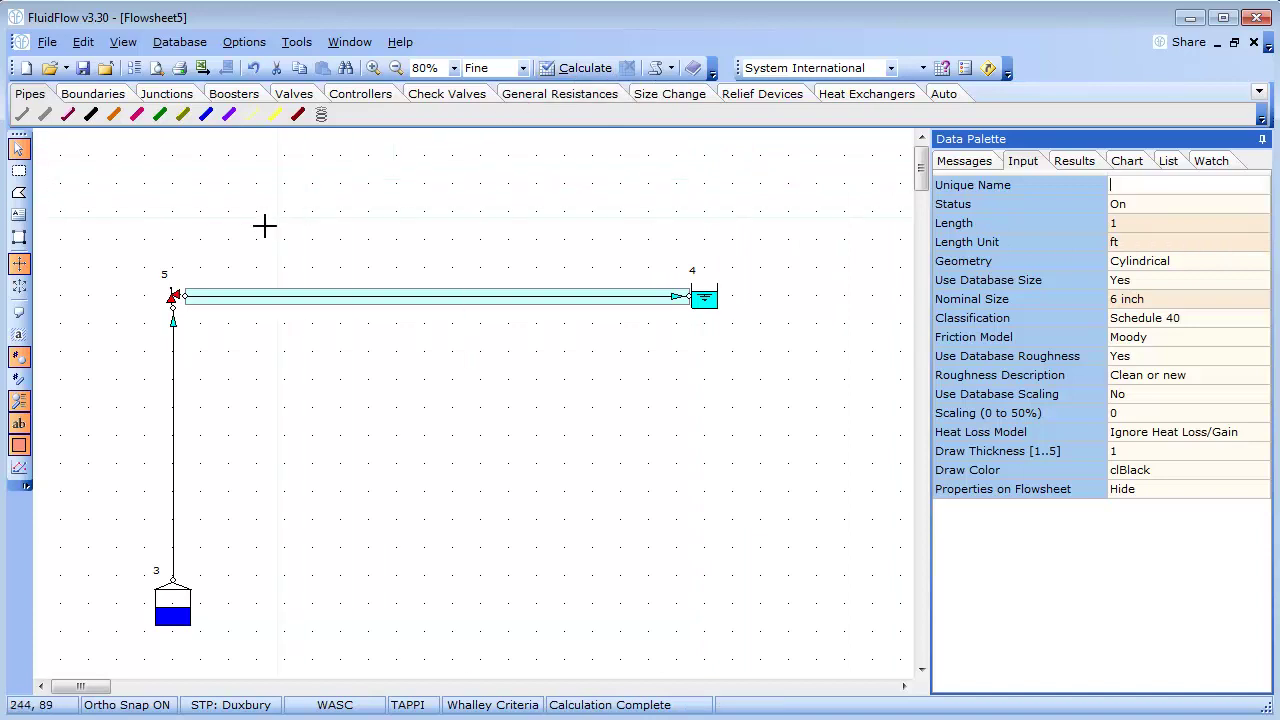
{"action": "left_click", "coordinate": [176, 297]}
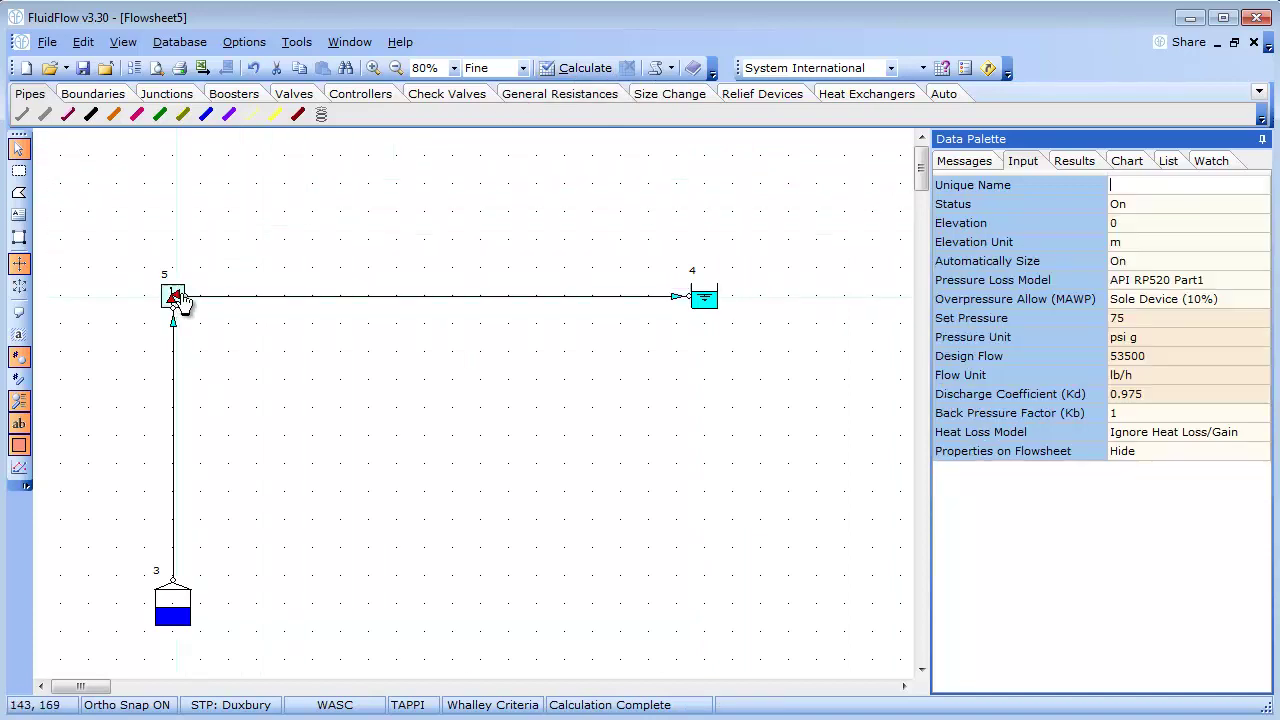
{"action": "left_click", "coordinate": [1076, 163]}
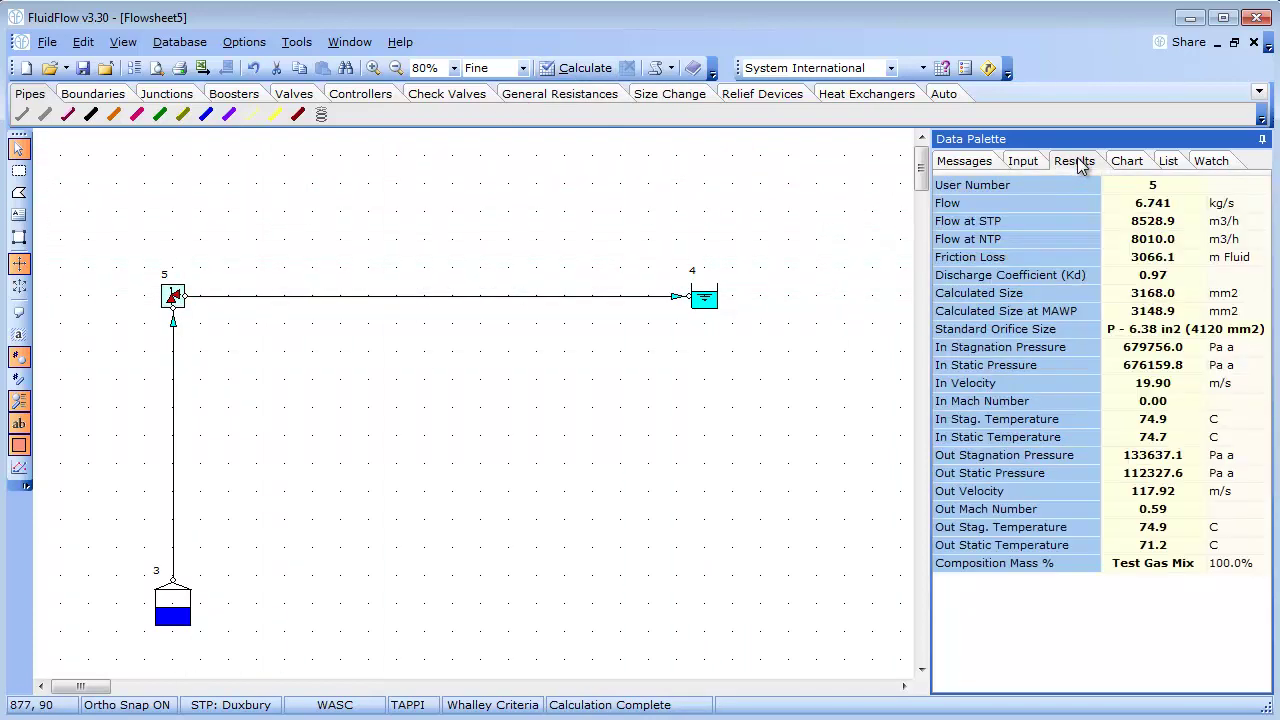